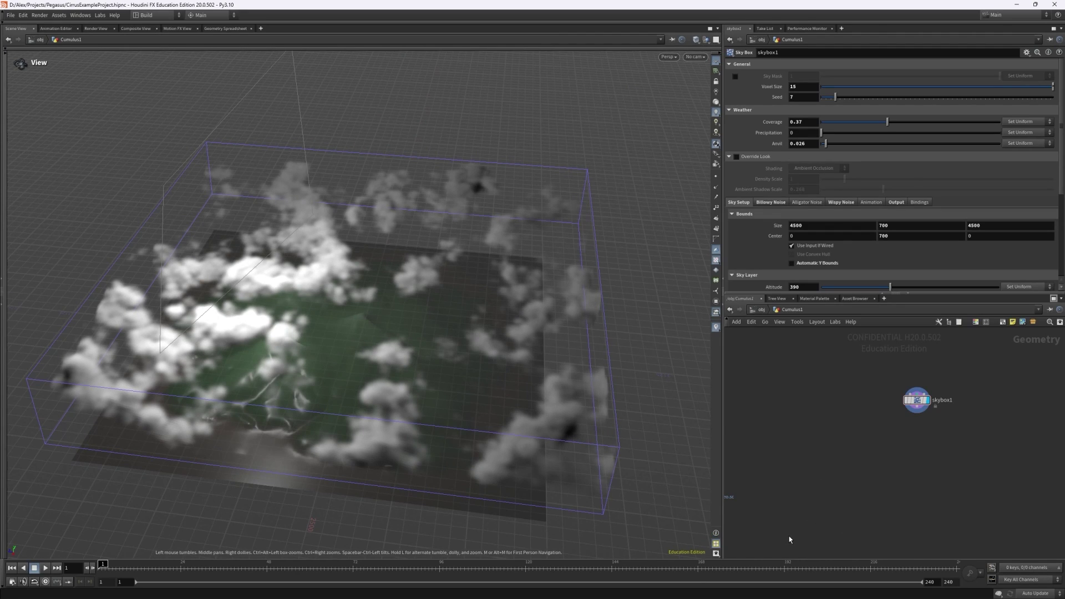
# In the viewport display texture options, set the 3D limit resolution to 512 512 512 and disable it
pyautogui.moveTo(649, 458)
pyautogui.mouseDown()
pyautogui.moveTo(623, 457)
pyautogui.moveTo(637, 456)
pyautogui.mouseUp()
pyautogui.moveTo(647, 458)
pyautogui.mouseDown()
pyautogui.moveTo(623, 456)
pyautogui.moveTo(649, 454)
pyautogui.mouseUp()
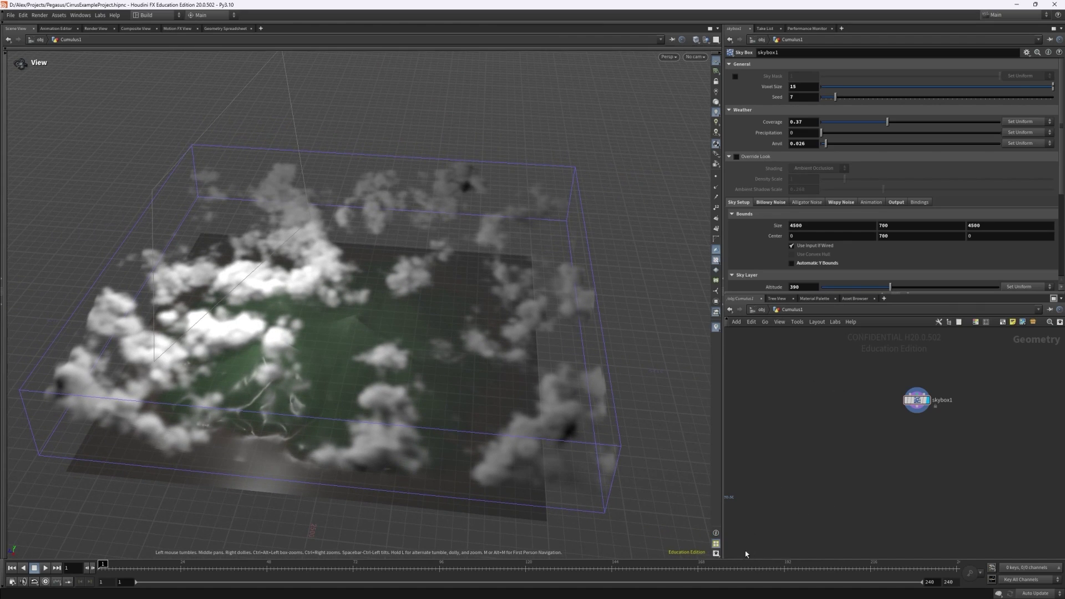
pyautogui.click(715, 554)
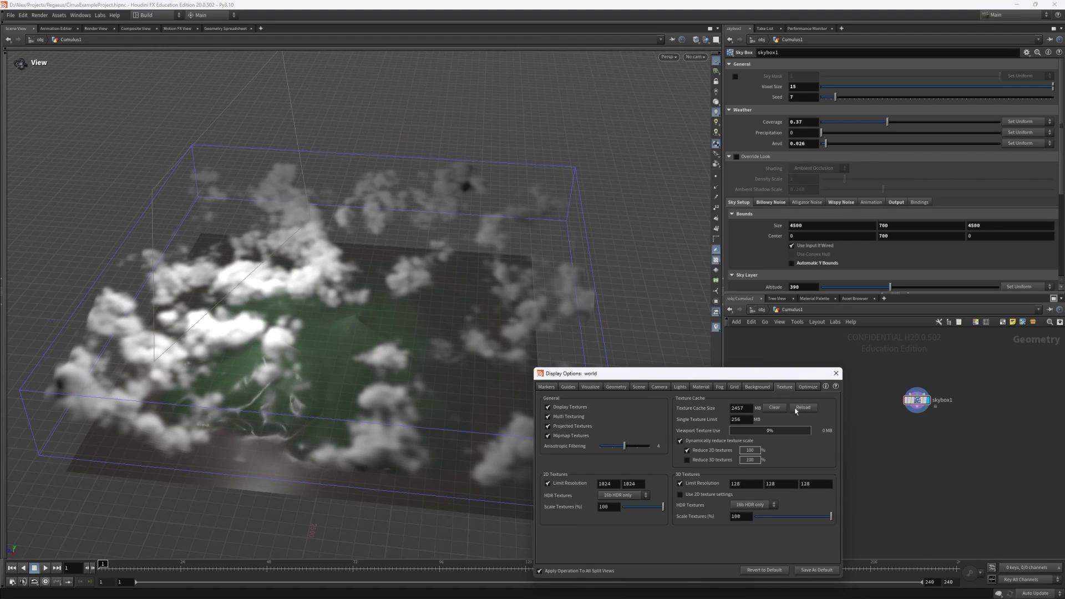
pyautogui.click(756, 386)
pyautogui.click(783, 386)
pyautogui.doubleClick(736, 483)
pyautogui.write('512')
pyautogui.press('Tab')
pyautogui.write('512')
pyautogui.press('Tab')
pyautogui.write('512')
pyautogui.press('Return')
pyautogui.click(681, 484)
pyautogui.click(835, 373)
# Set the cloud voxel size to 6
pyautogui.moveTo(656, 390); pyautogui.dragTo(625, 430)
pyautogui.click(803, 86)
pyautogui.write('6')
pyautogui.press('Return')
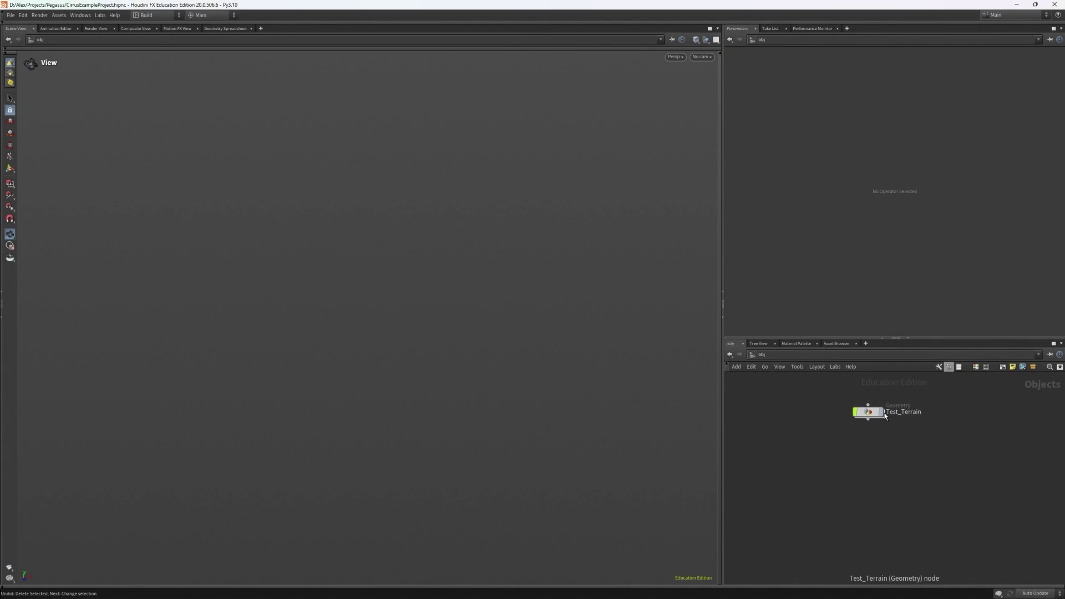
# Add a Sky Light, creating sunlight1 and skylight1 nodes in the object network
pyautogui.moveTo(692, 430); pyautogui.dragTo(653, 442)
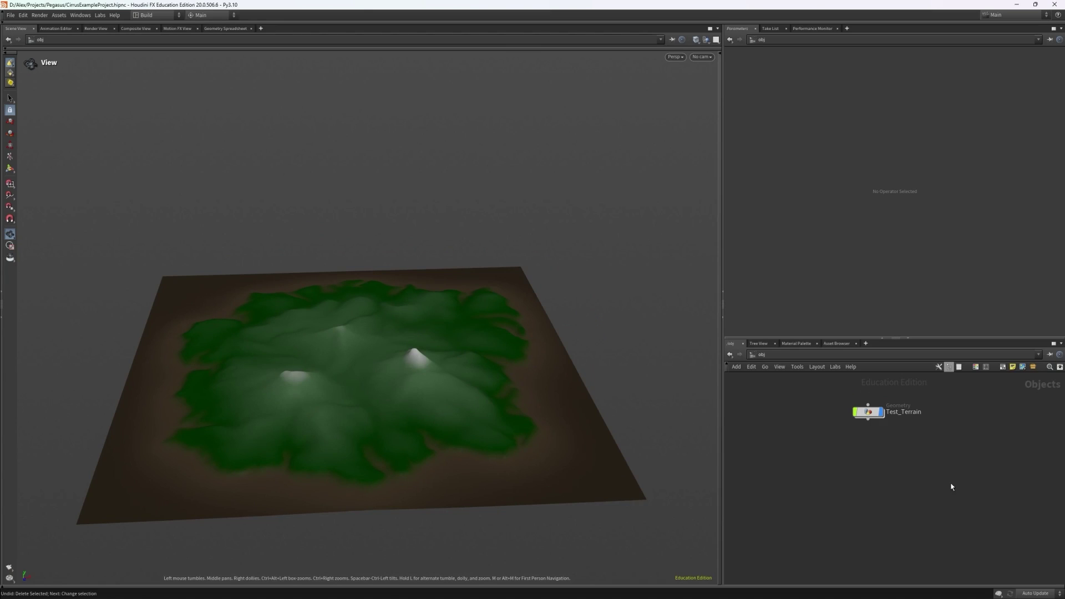
pyautogui.press('Tab')
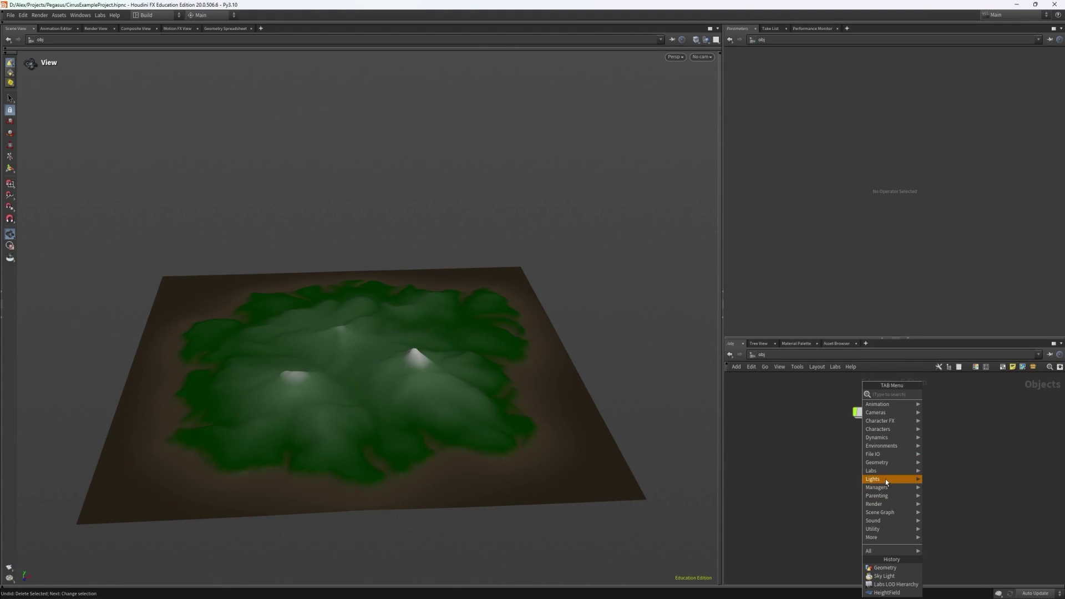
pyautogui.moveTo(885, 478)
pyautogui.click(945, 544)
pyautogui.click(926, 450)
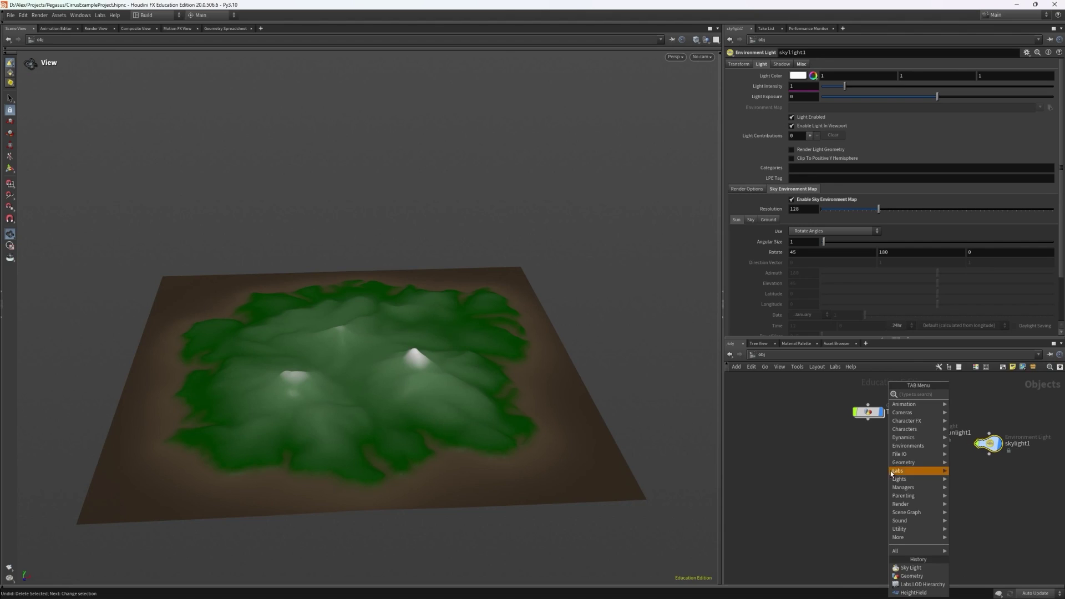
# Add a new geometry object and rename geo4 to 'Cloud_Skybox'
pyautogui.press('Tab')
pyautogui.moveTo(932, 478)
pyautogui.click(963, 488)
pyautogui.click(826, 473)
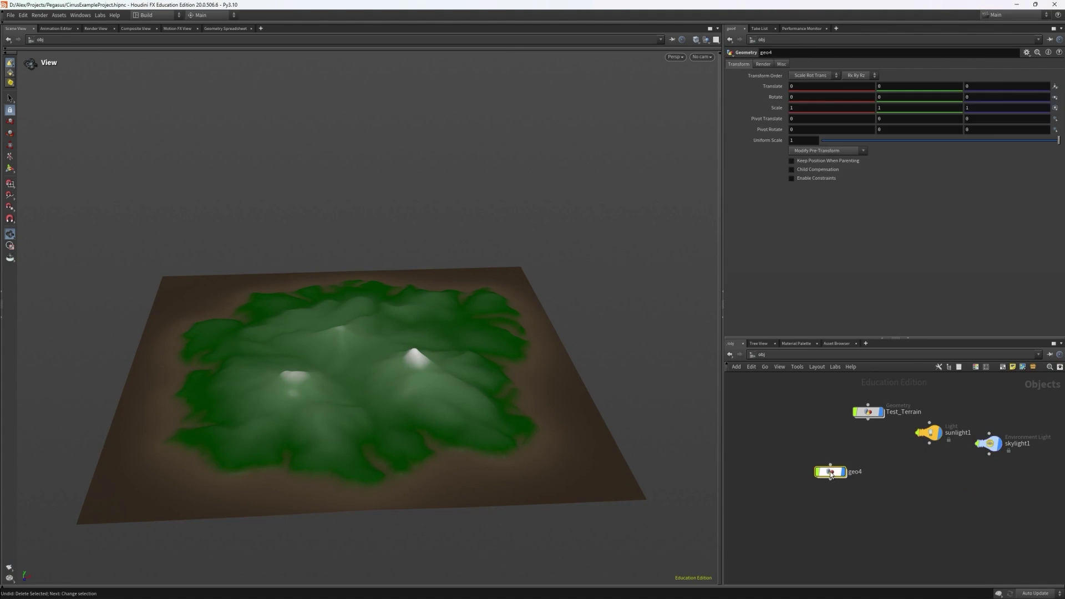
pyautogui.press('Return')
pyautogui.click(765, 356)
pyautogui.doubleClick(856, 472)
pyautogui.write('Cloud_Skybox')
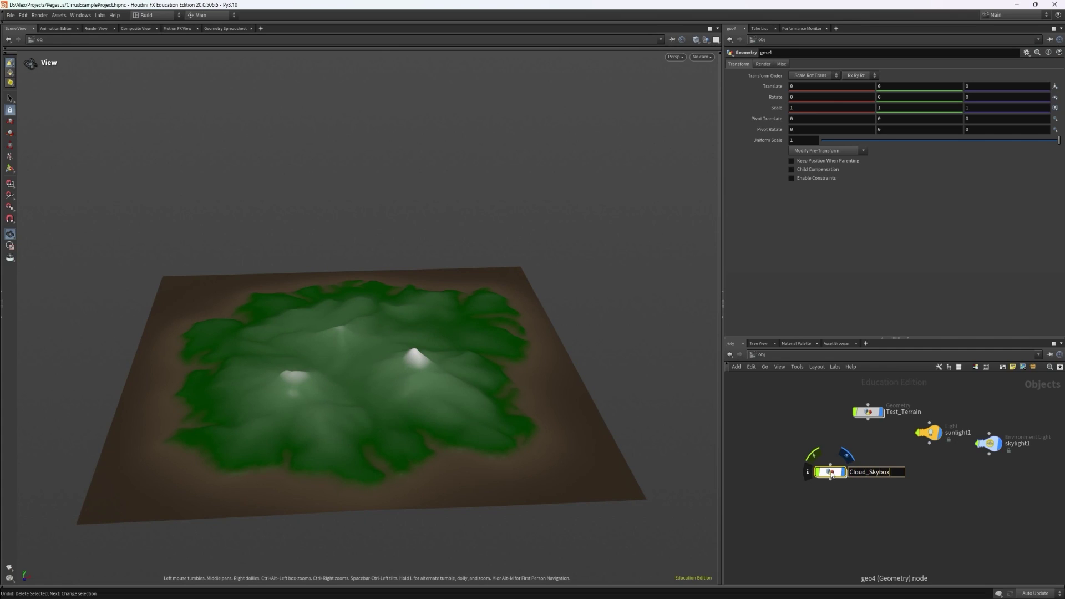
pyautogui.press('Return')
# Inside Cloud_Skybox, place a skybox1 Sky Box node with default cloud settings
pyautogui.doubleClick(831, 471)
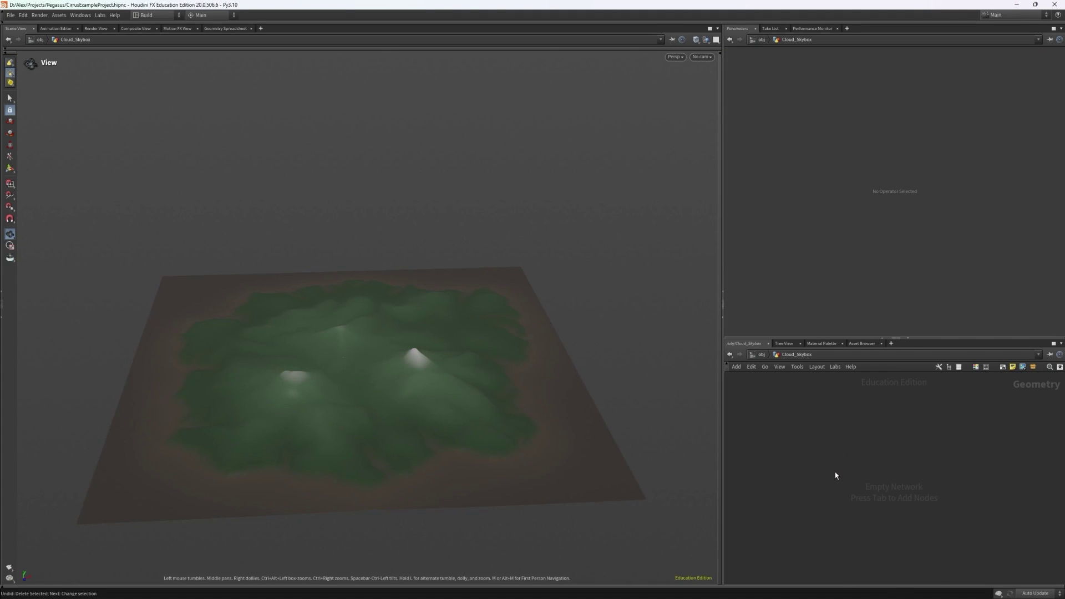
pyautogui.press('Tab')
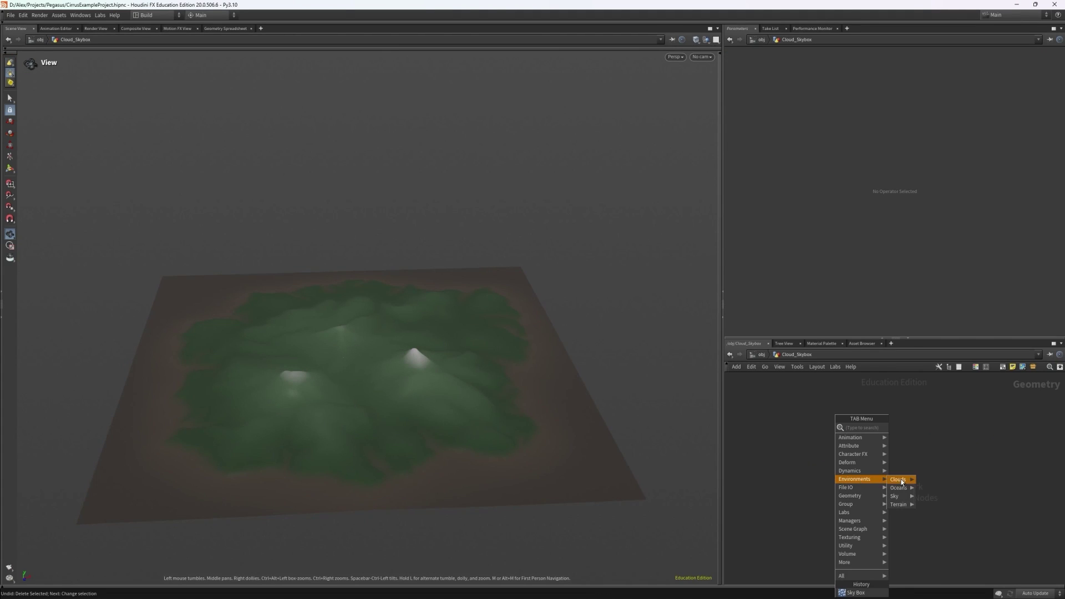
pyautogui.press('Escape')
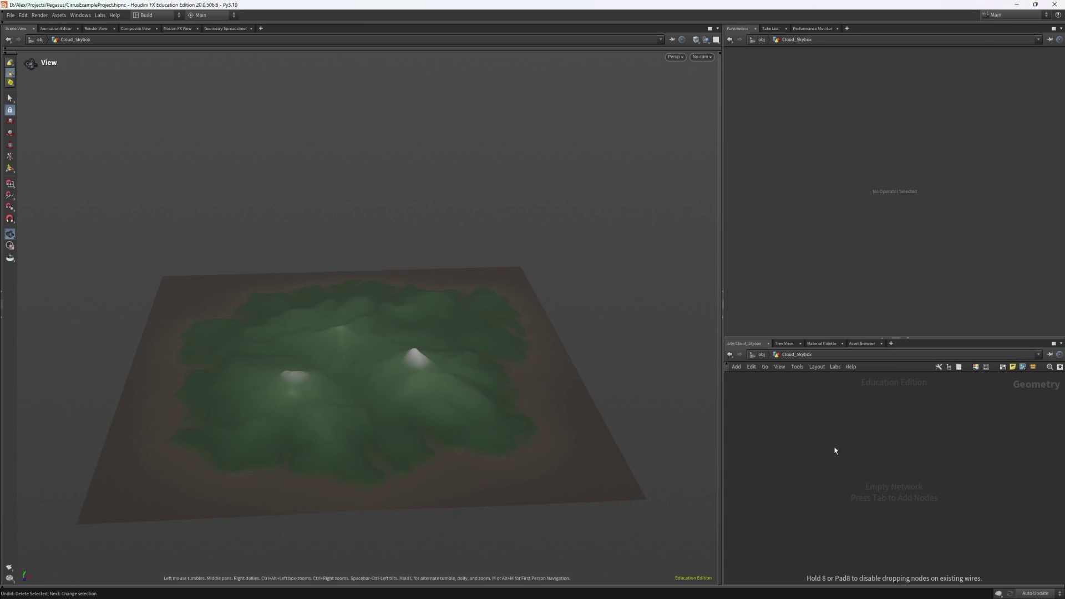
pyautogui.click(834, 451)
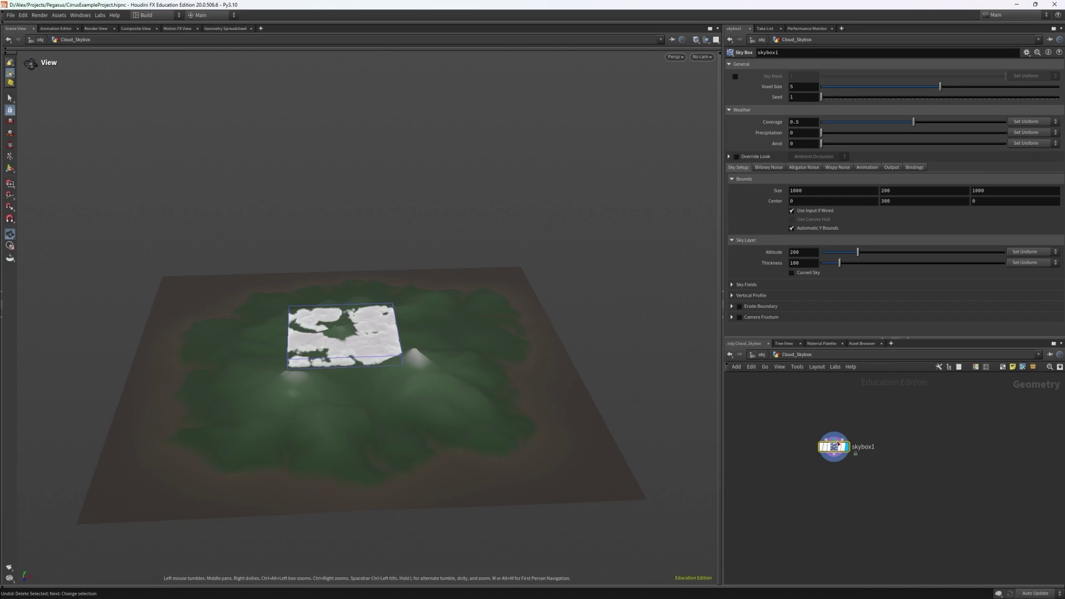
pyautogui.moveTo(896, 338); pyautogui.dragTo(896, 345)
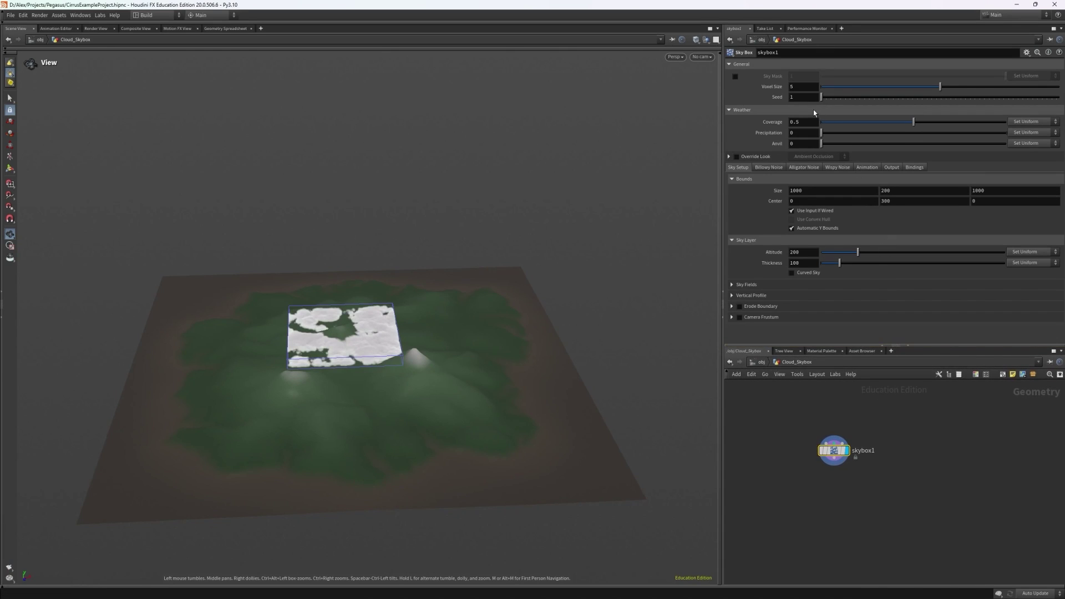
pyautogui.moveTo(774, 87)
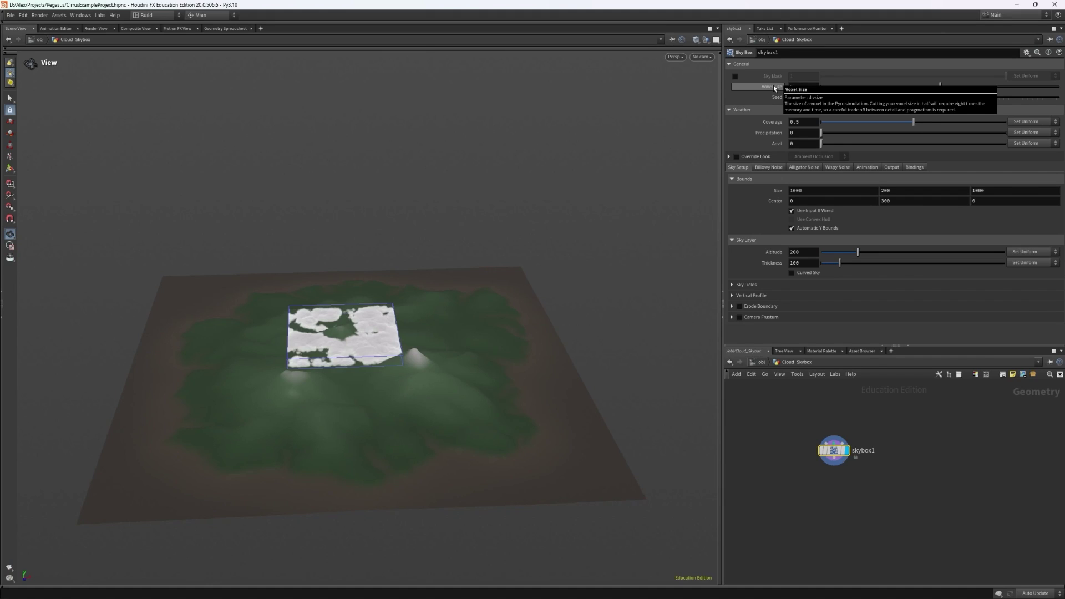
# Set skybox1's voxel size to 15 and view the coarser cloud box from new angles
pyautogui.click(793, 86)
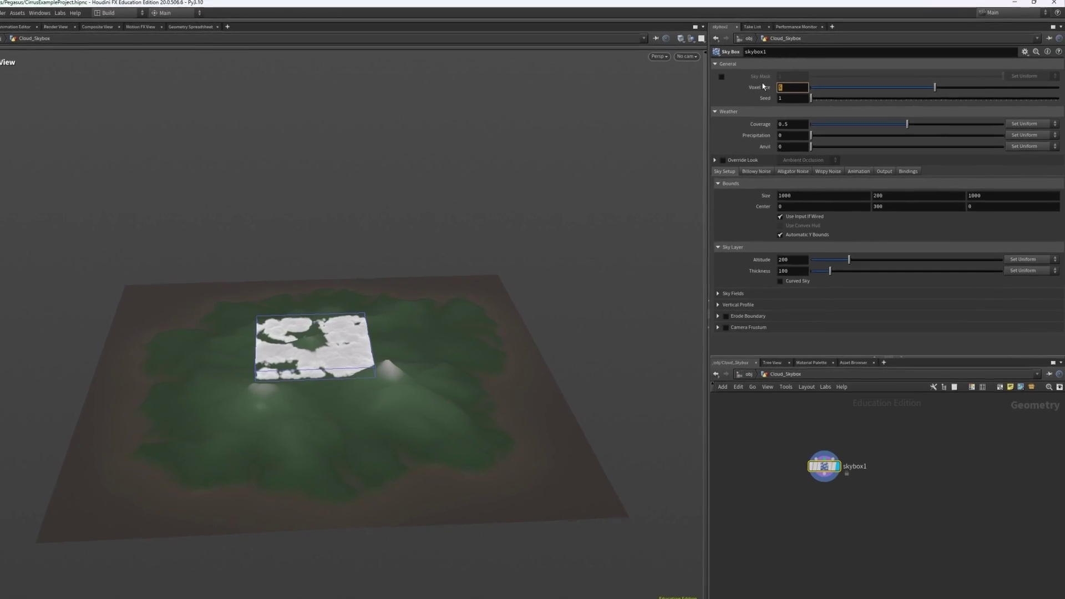
pyautogui.write('15')
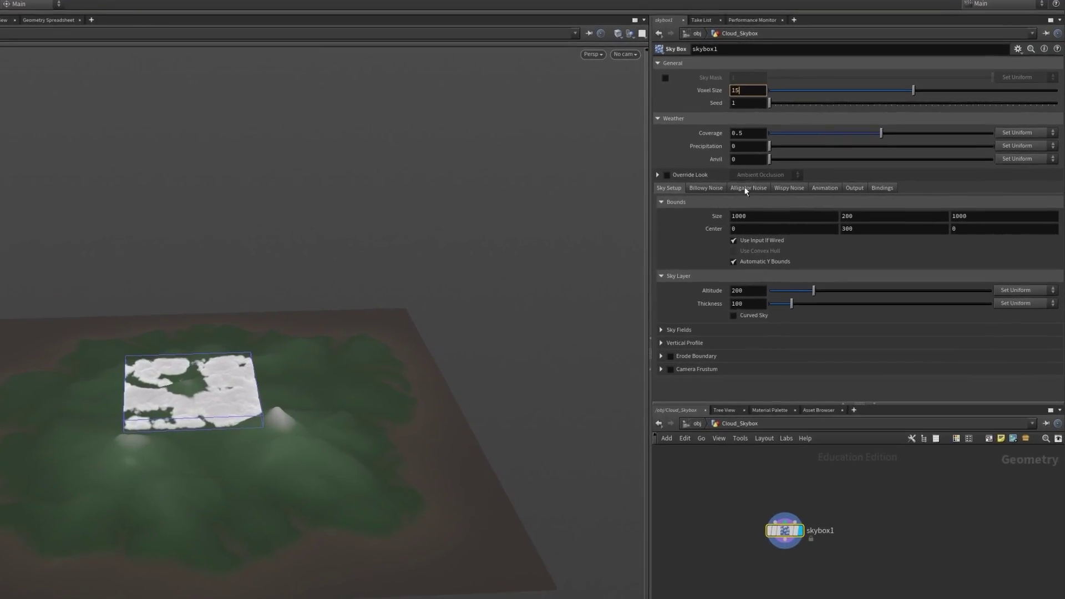
pyautogui.press('Return')
pyautogui.scroll(5, 188, 482)
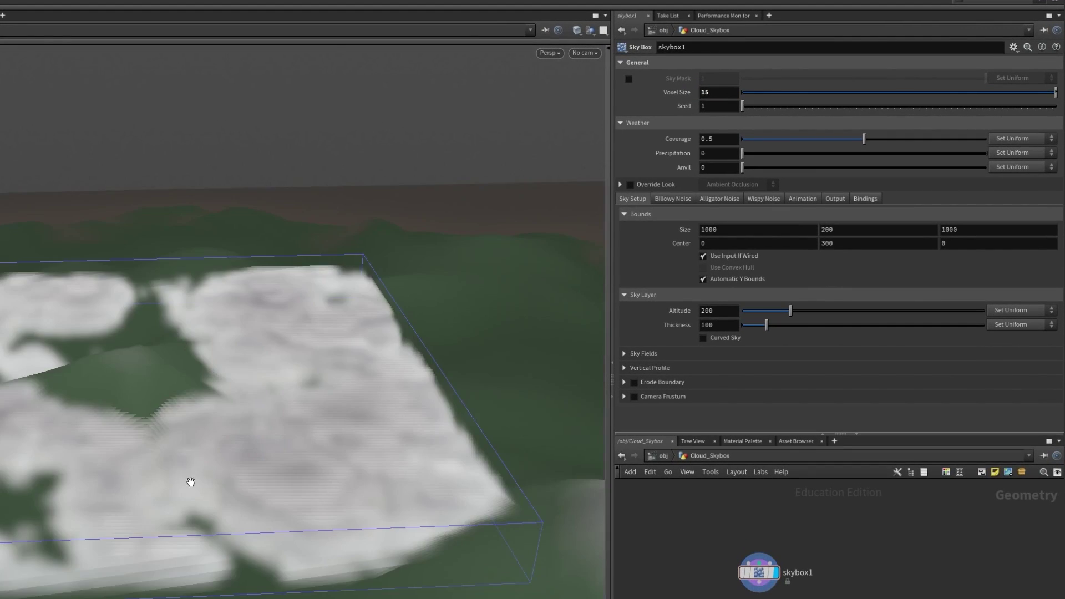
pyautogui.scroll(-2, 159, 485)
pyautogui.moveTo(159, 484); pyautogui.dragTo(217, 420)
pyautogui.scroll(-3, 217, 420)
pyautogui.moveTo(293, 421); pyautogui.dragTo(342, 418)
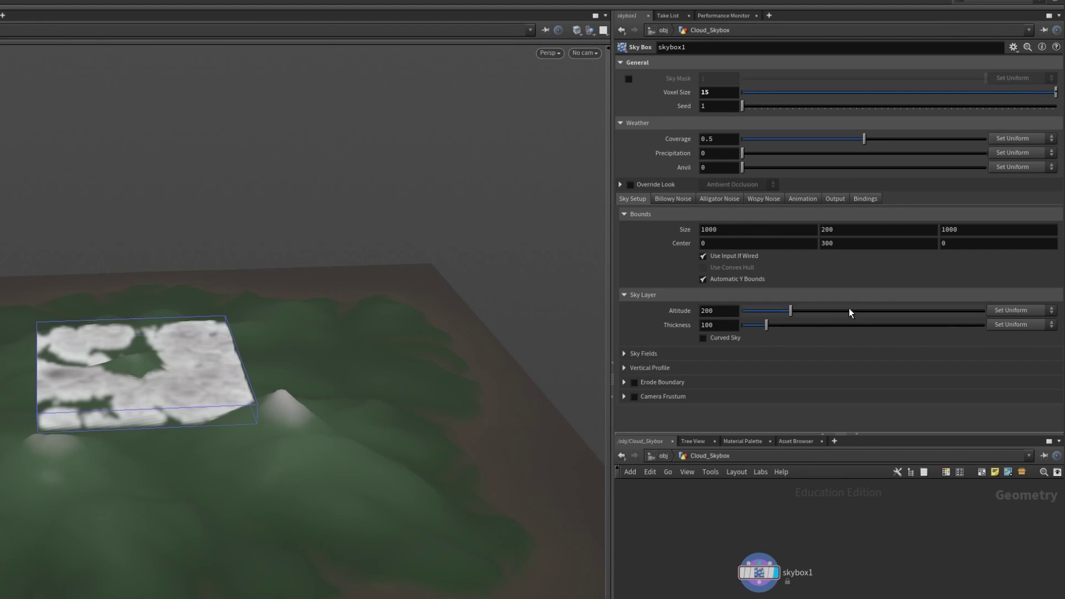
# Set the Sky Box bounds size in X and Z to 4500
pyautogui.doubleClick(714, 228)
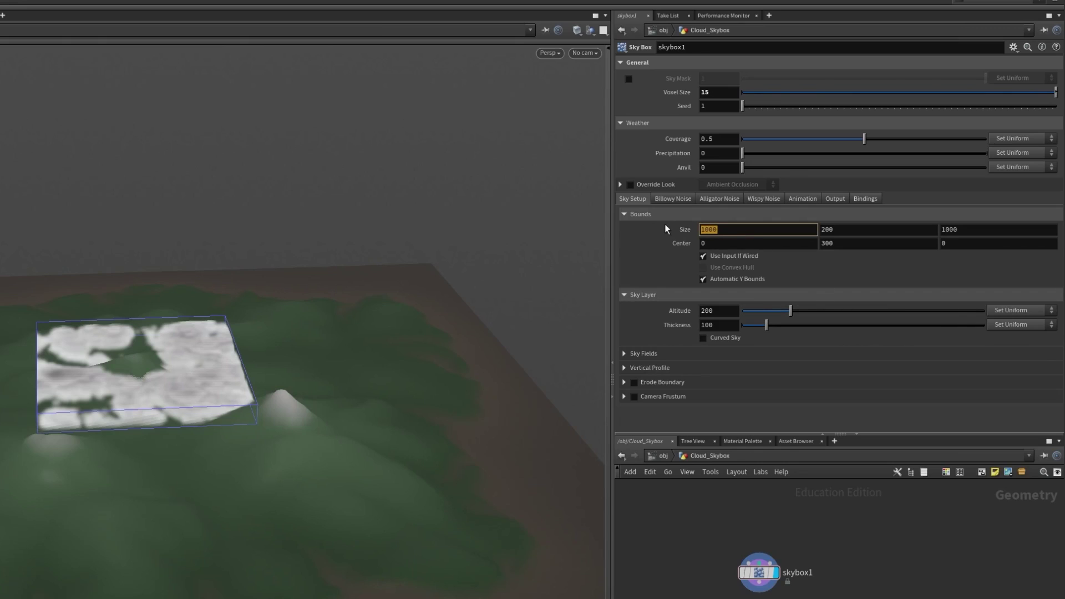
pyautogui.write('4500')
pyautogui.press('Return')
pyautogui.click(966, 228)
pyautogui.doubleClick(965, 228)
pyautogui.write('4500')
pyautogui.hotkey('shift', 'Tab')
# Set the bounds Y size to 700 and centre height to 700, then inspect the clouds
pyautogui.write('700')
pyautogui.press('Tab')
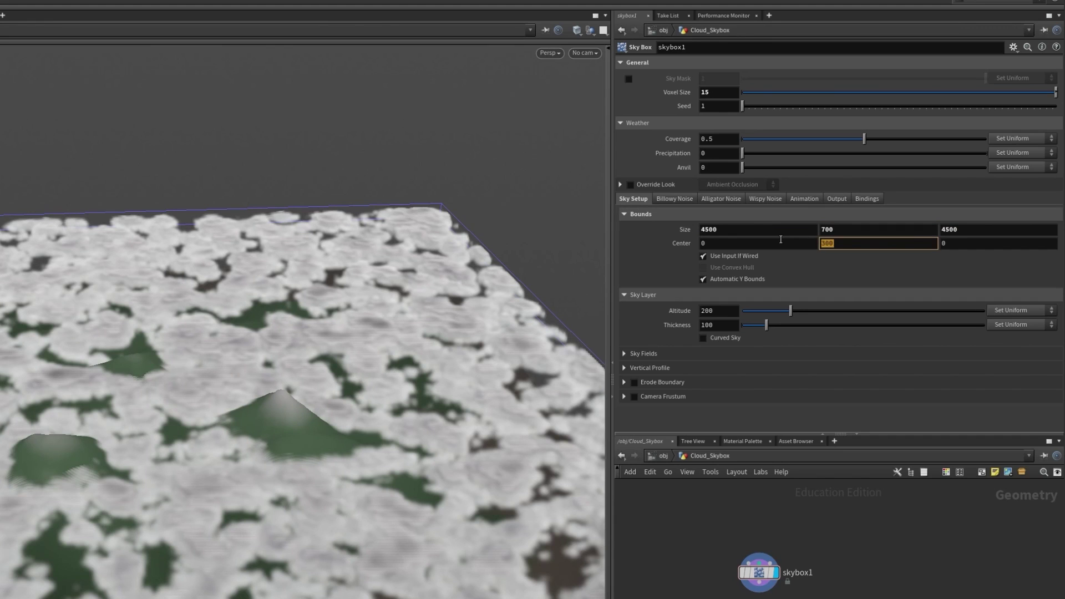
pyautogui.write('700')
pyautogui.press('Tab')
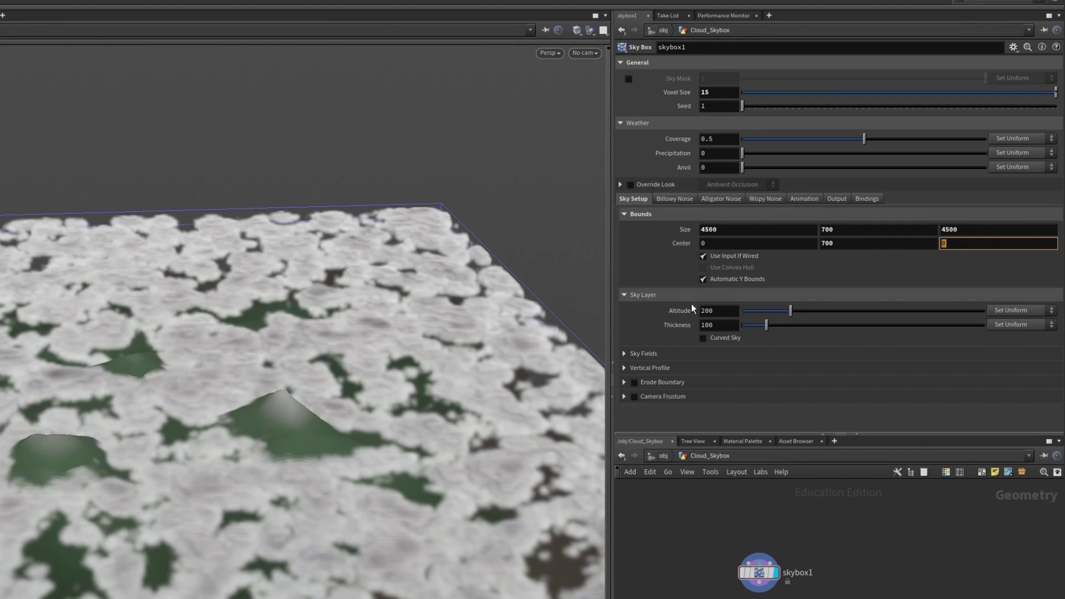
pyautogui.moveTo(444, 336); pyautogui.dragTo(428, 355)
pyautogui.scroll(3, 821, 575)
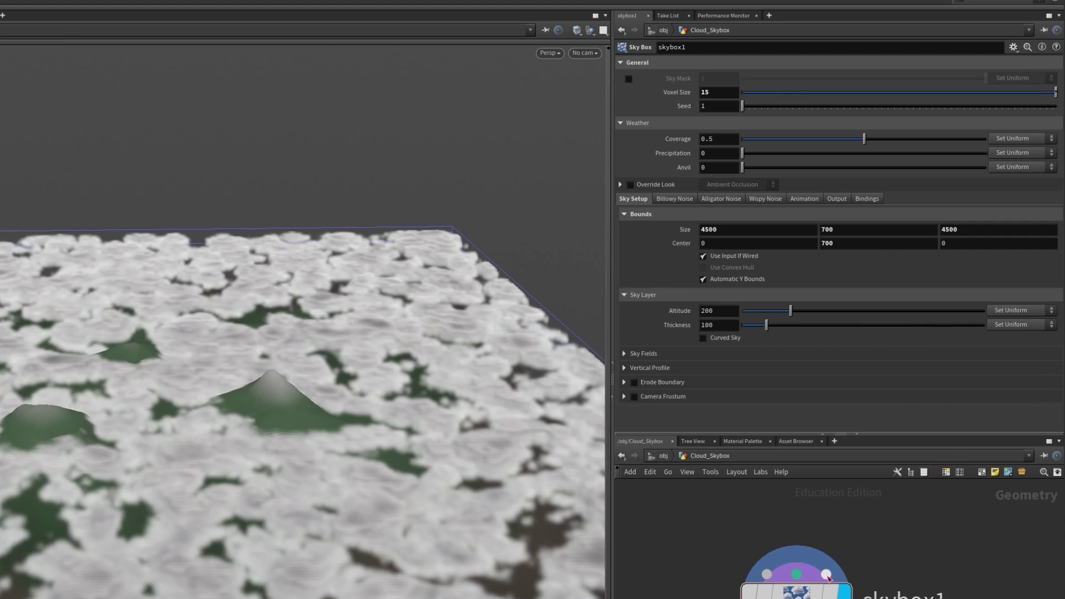
pyautogui.scroll(-5, 865, 561)
pyautogui.scroll(3, 874, 557)
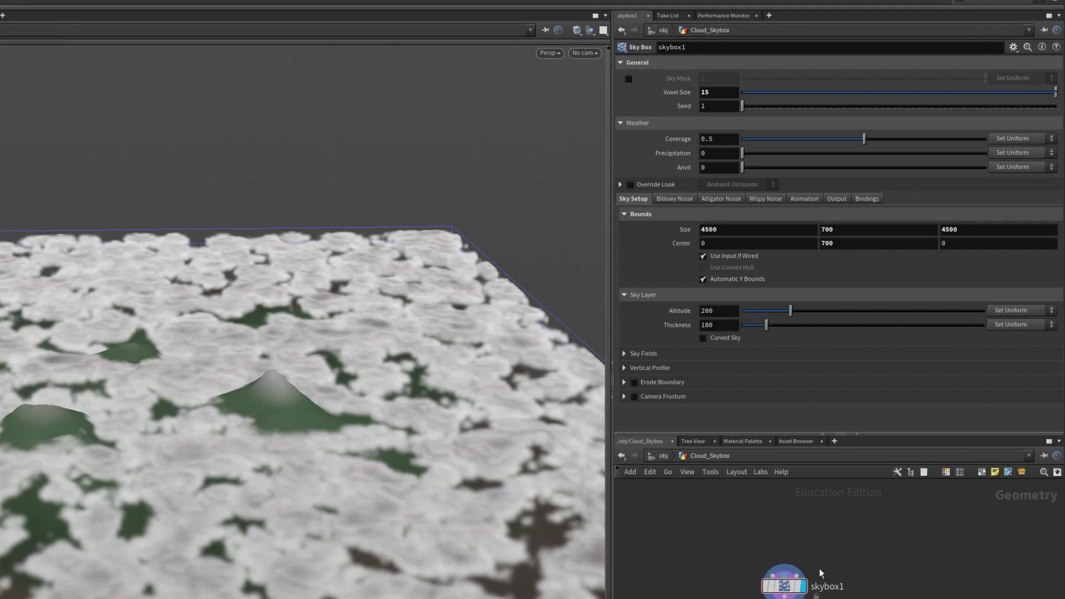
pyautogui.moveTo(840, 434); pyautogui.dragTo(840, 440)
pyautogui.moveTo(361, 499); pyautogui.dragTo(329, 449)
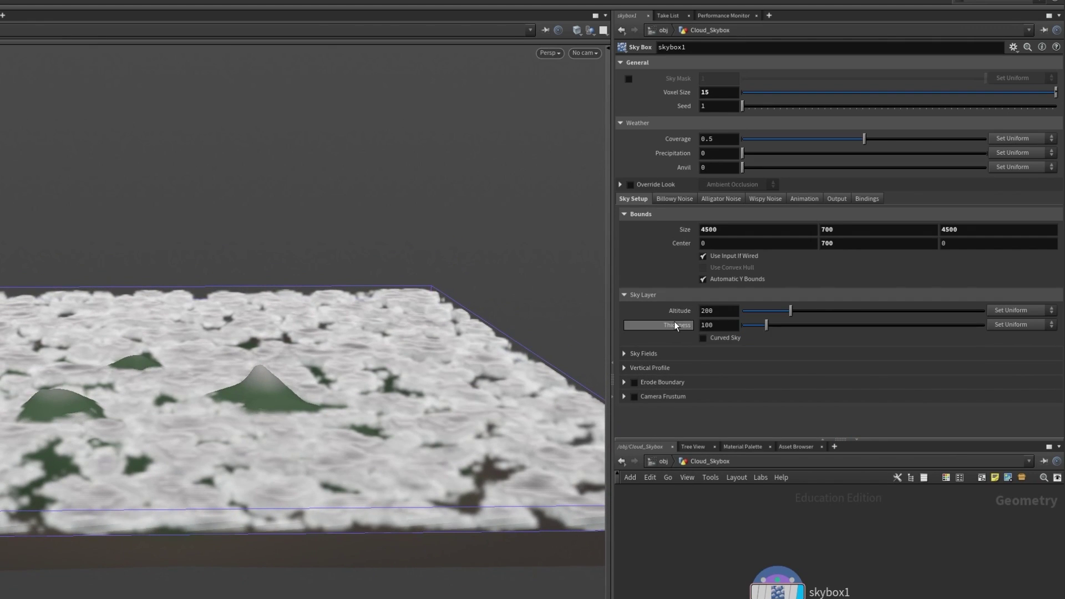
# Disable Automatic Y Bounds and set sky layer thickness 1000 and altitude 375
pyautogui.moveTo(675, 324)
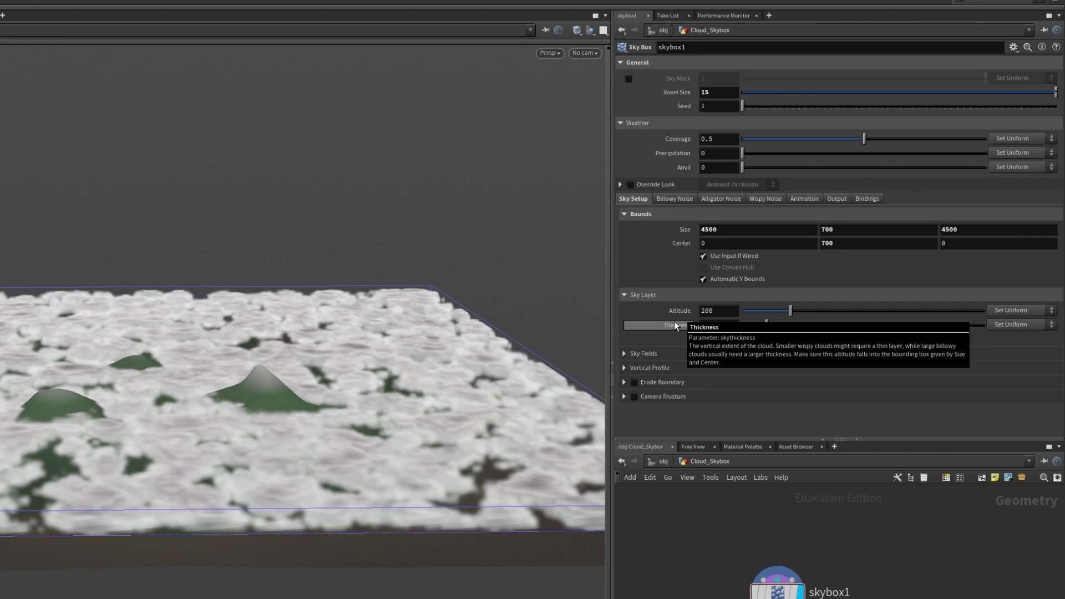
pyautogui.click(701, 278)
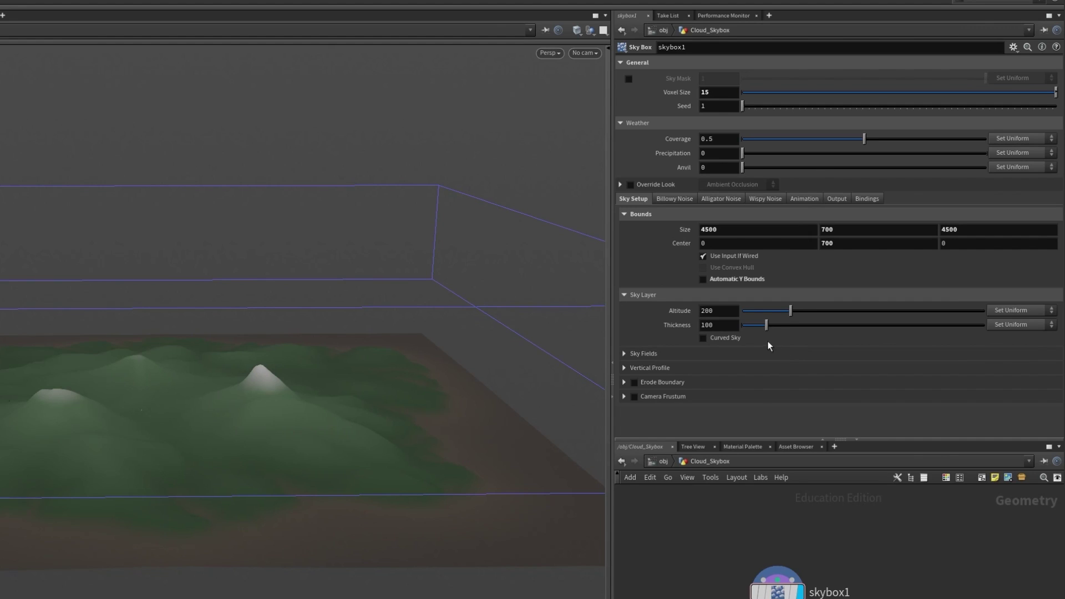
pyautogui.click(728, 326)
pyautogui.write('0')
pyautogui.hotkey('shift', 'Tab')
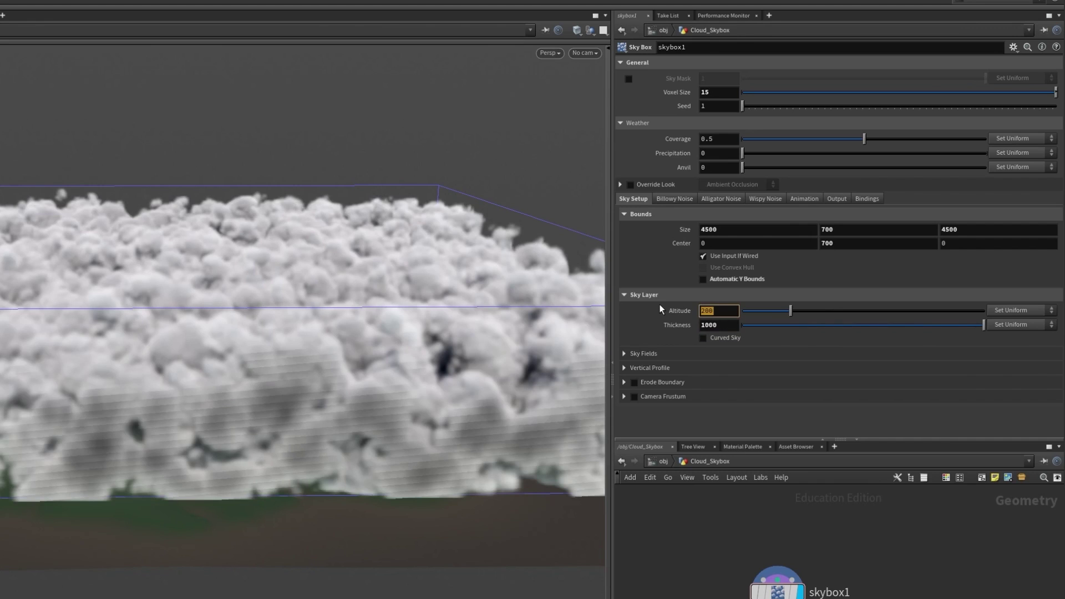
pyautogui.write('375')
pyautogui.press('Return')
pyautogui.moveTo(502, 326); pyautogui.dragTo(422, 477)
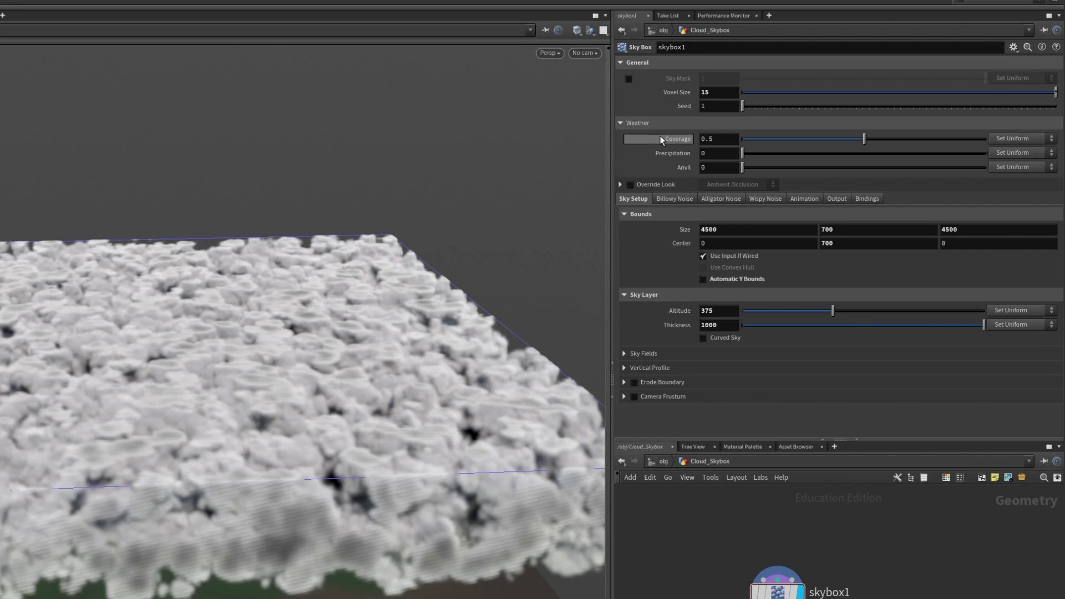
# Drop the Weather coverage to 0.065, then raise it to about 0.953
pyautogui.moveTo(666, 138)
pyautogui.moveTo(942, 139); pyautogui.dragTo(757, 137)
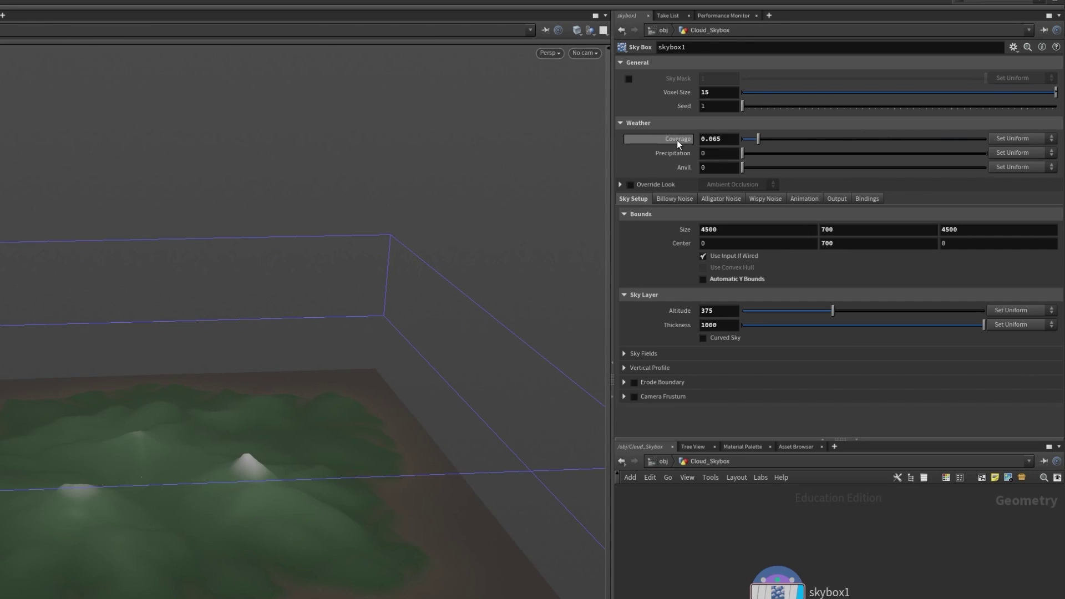
pyautogui.moveTo(676, 140)
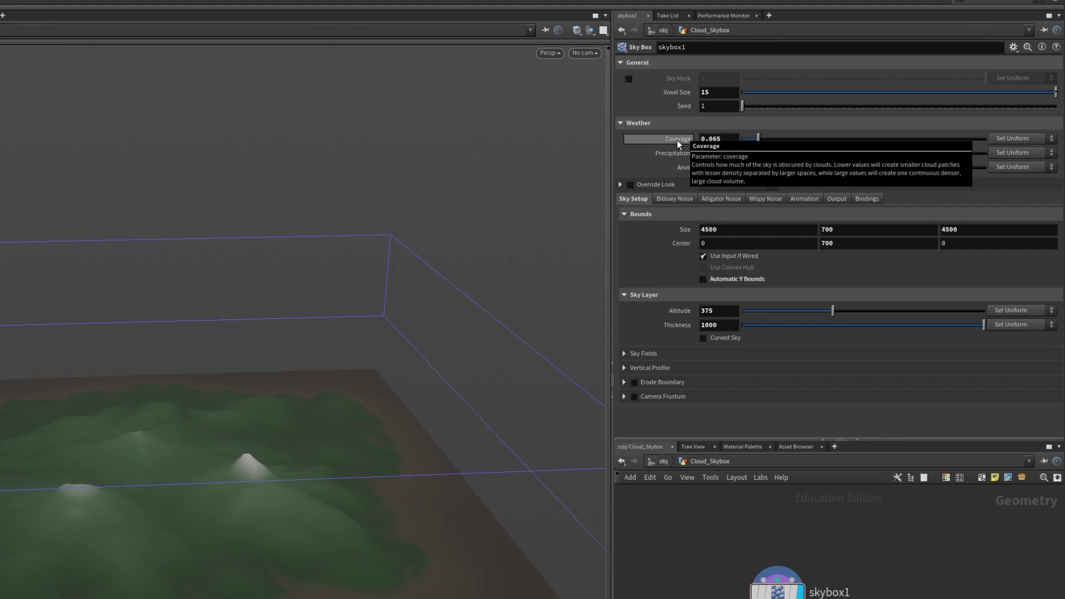
pyautogui.click(971, 138)
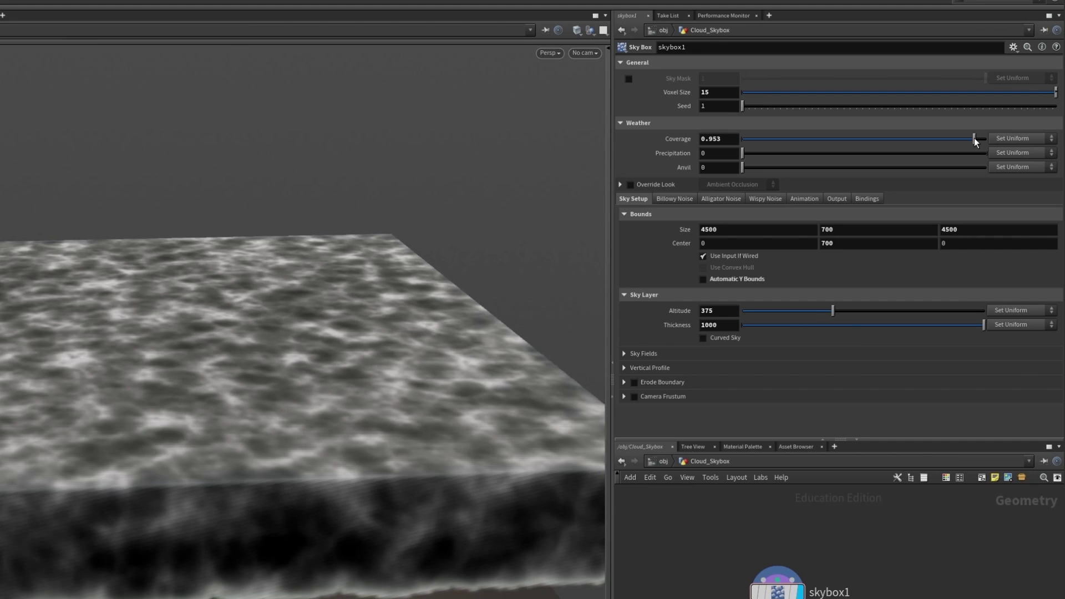
# Set the Sky Box precipitation to 0.201
pyautogui.moveTo(563, 207); pyautogui.dragTo(552, 244)
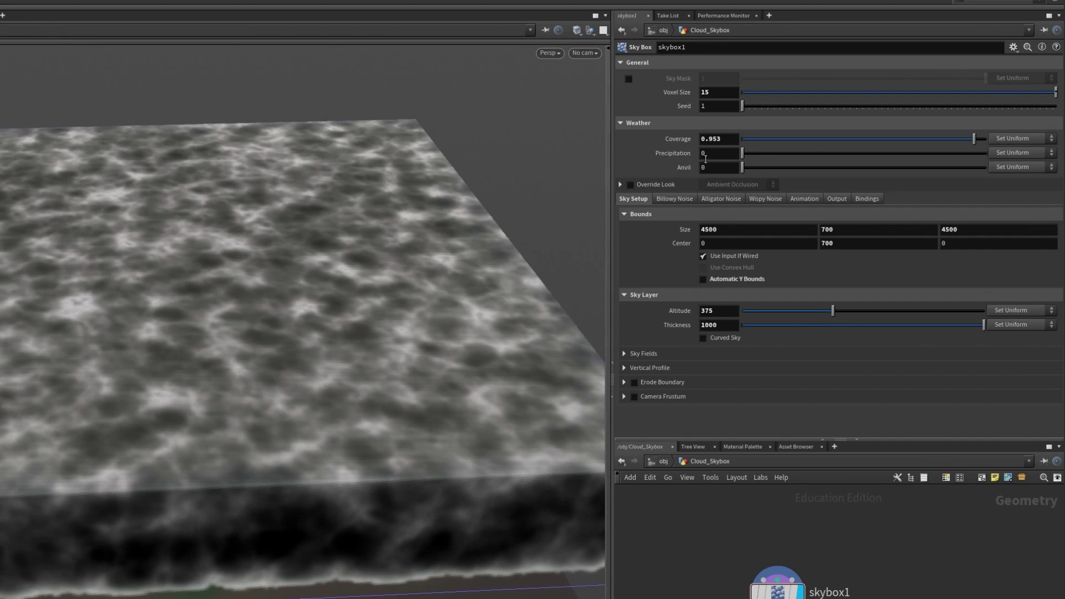
pyautogui.moveTo(760, 153); pyautogui.dragTo(789, 152)
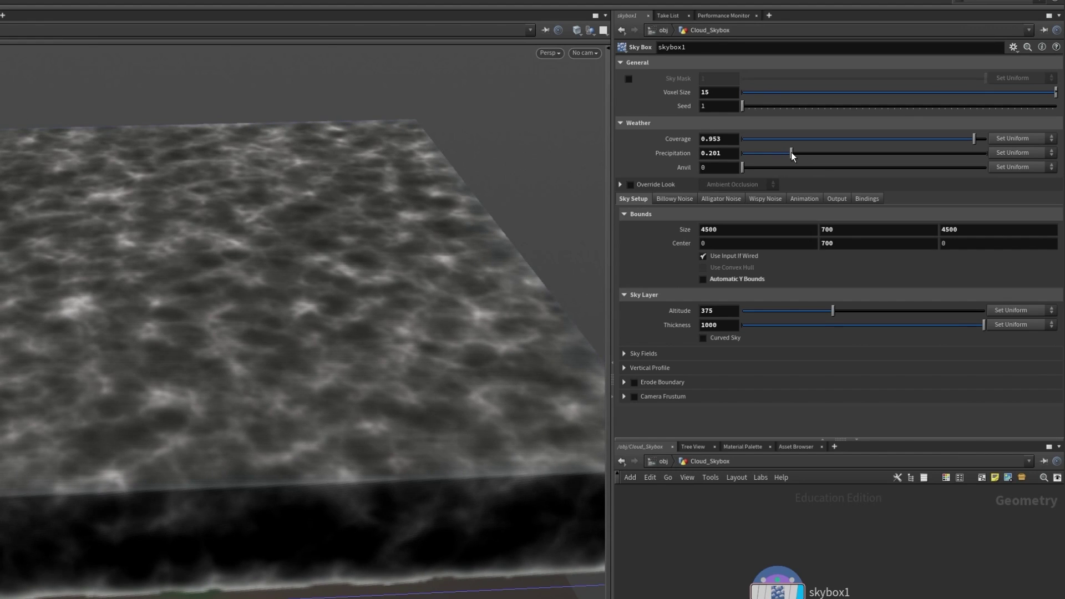
pyautogui.moveTo(594, 254); pyautogui.dragTo(544, 254)
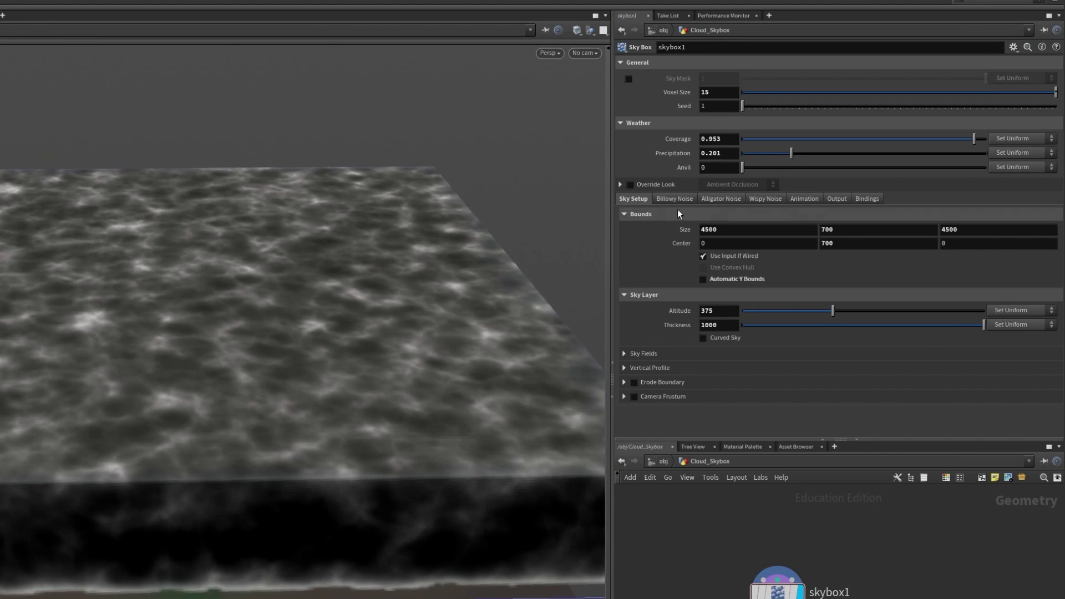
# Set the anvil amount to 0.03 and orbit to view the cloud box from below
pyautogui.click(753, 169)
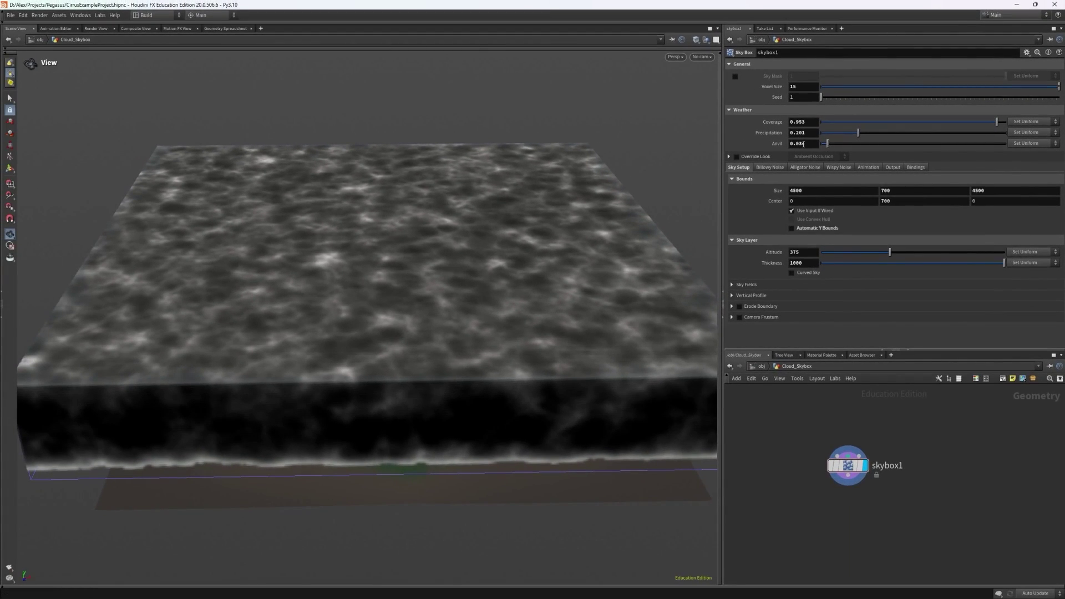
pyautogui.click(809, 143)
pyautogui.press('BackSpace')
pyautogui.press('Return')
pyautogui.moveTo(670, 309); pyautogui.dragTo(628, 319)
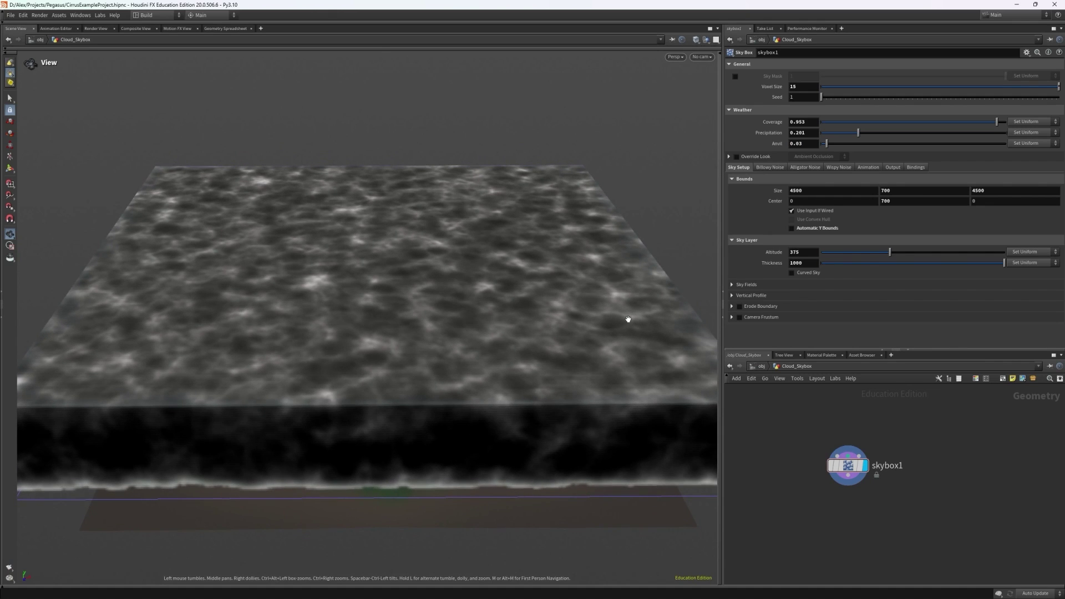
pyautogui.moveTo(628, 319); pyautogui.dragTo(632, 287)
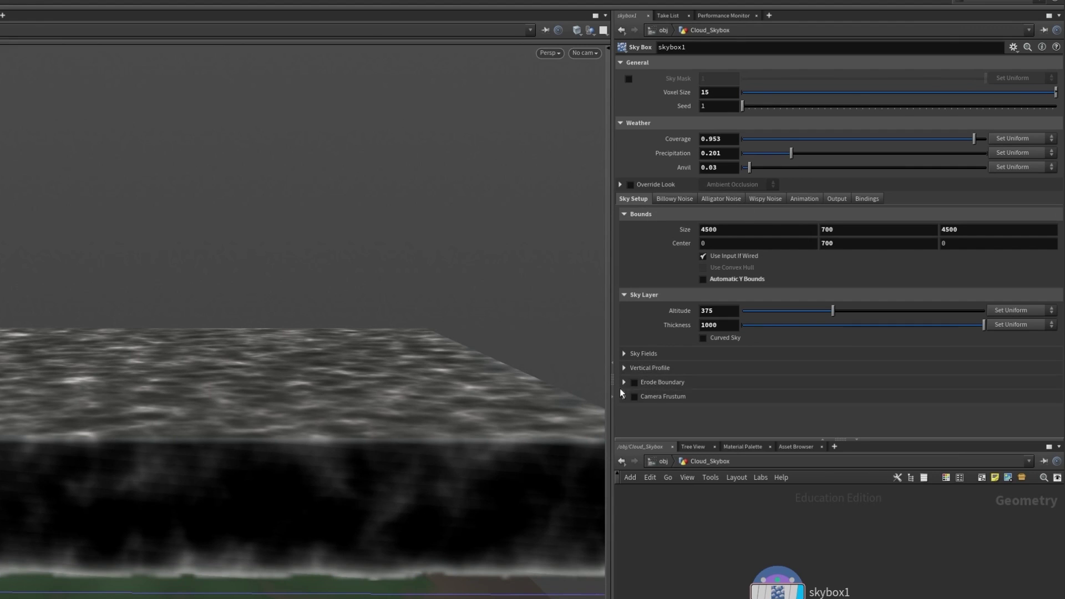
# In the Vertical Profile folder, set the top profile's upper value to 0.7 and the bottom profile's to 0.6
pyautogui.click(622, 369)
pyautogui.scroll(-1, 622, 368)
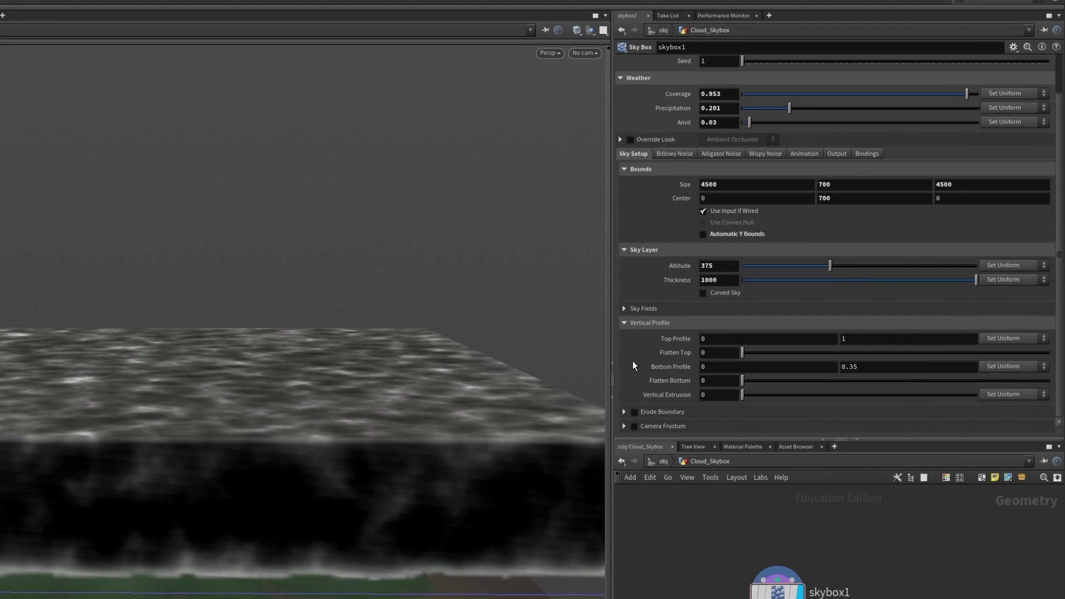
pyautogui.moveTo(506, 353); pyautogui.dragTo(512, 375)
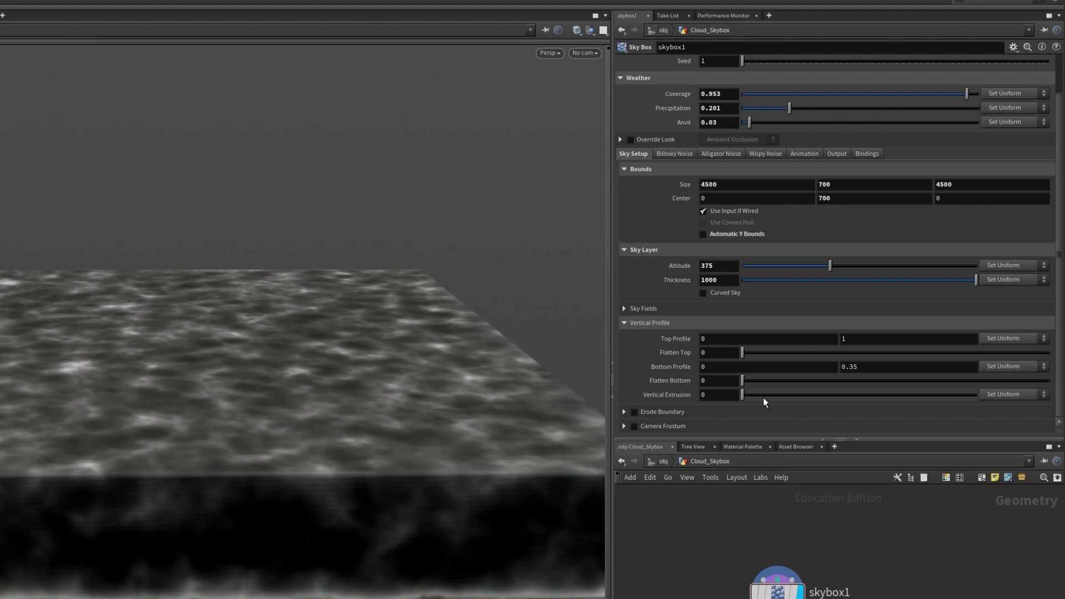
pyautogui.click(882, 338)
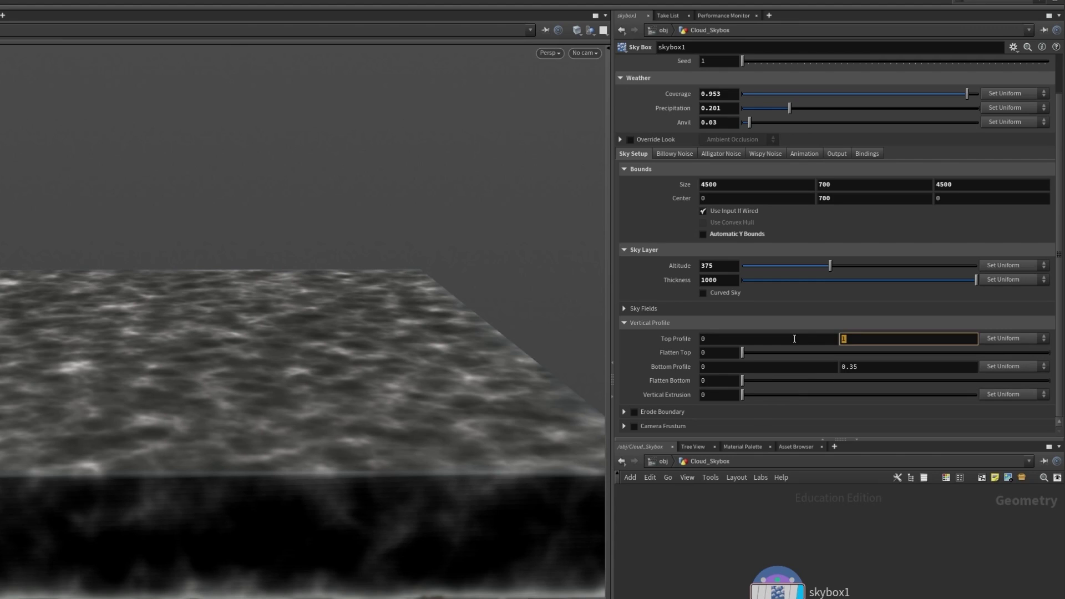
pyautogui.write('0.7')
pyautogui.click(868, 367)
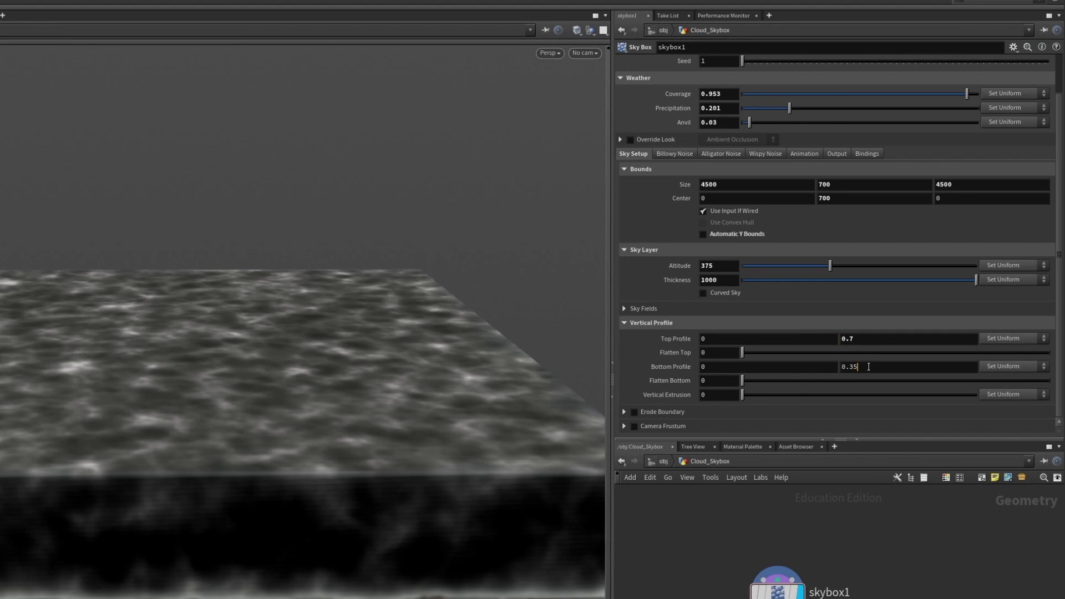
pyautogui.press('BackSpace')
pyautogui.press('BackSpace')
pyautogui.press('BackSpace')
pyautogui.press('BackSpace')
pyautogui.write('0.6')
pyautogui.press('Return')
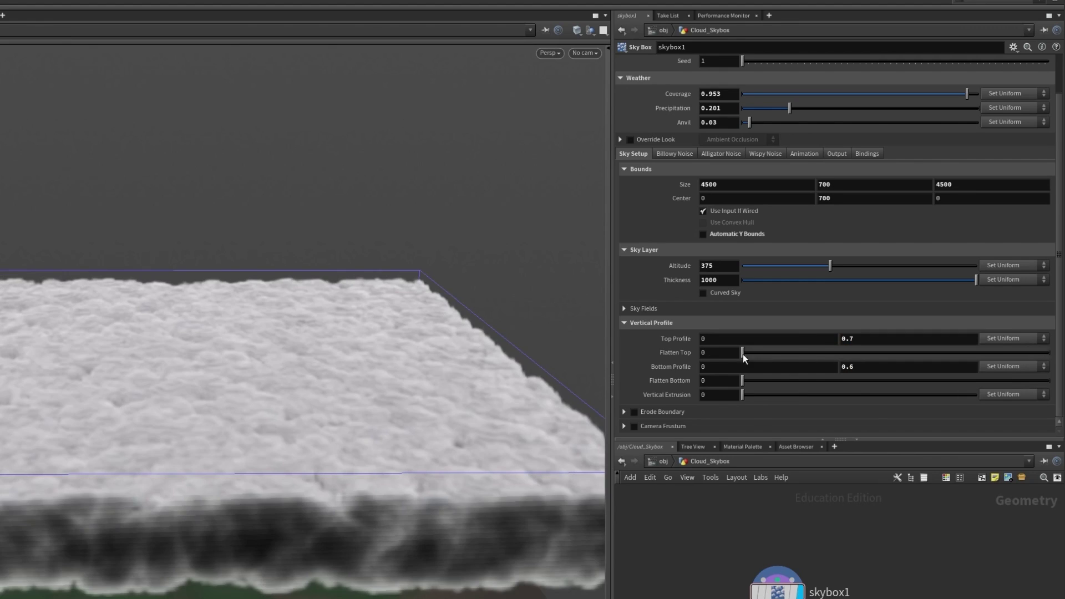
pyautogui.moveTo(680, 343)
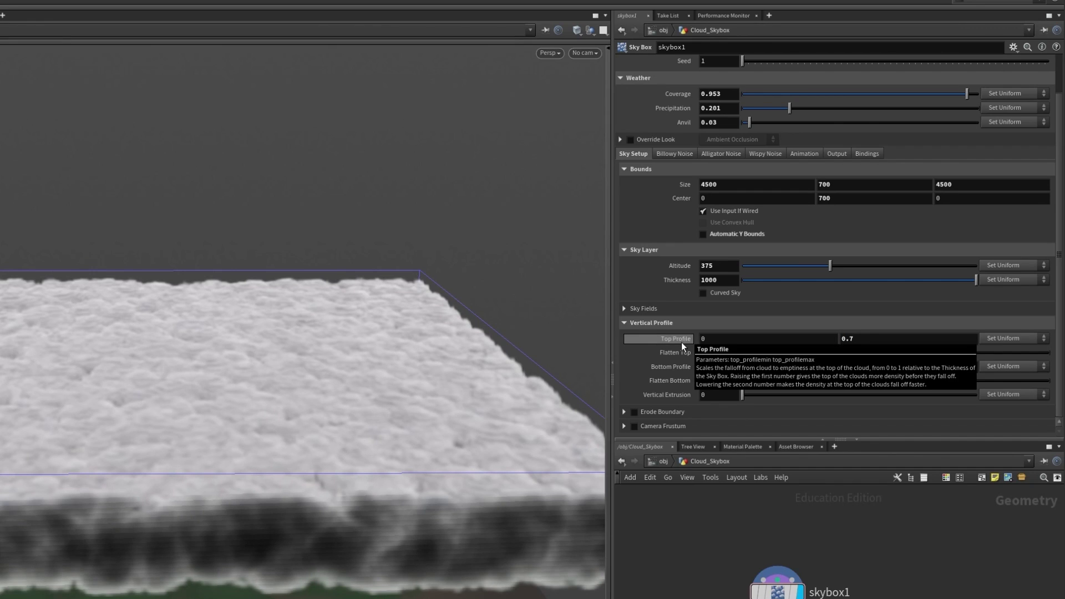
pyautogui.click(625, 322)
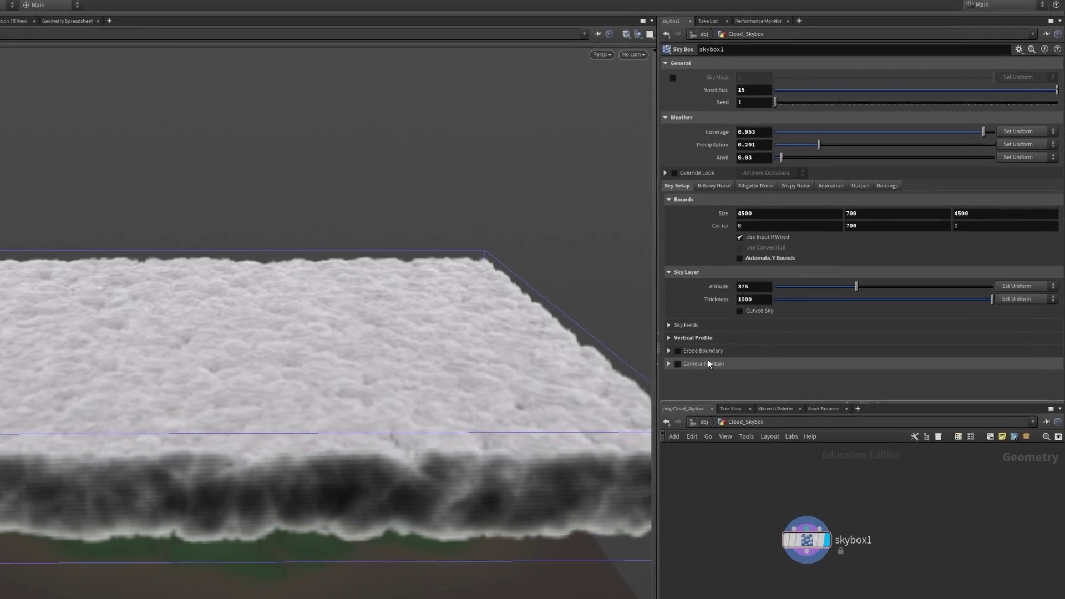
# Enable Erode Boundary and try erosion 0.081 with sharpness 0.149
pyautogui.moveTo(677, 308)
pyautogui.mouseDown()
pyautogui.moveTo(642, 266)
pyautogui.moveTo(673, 326)
pyautogui.mouseUp()
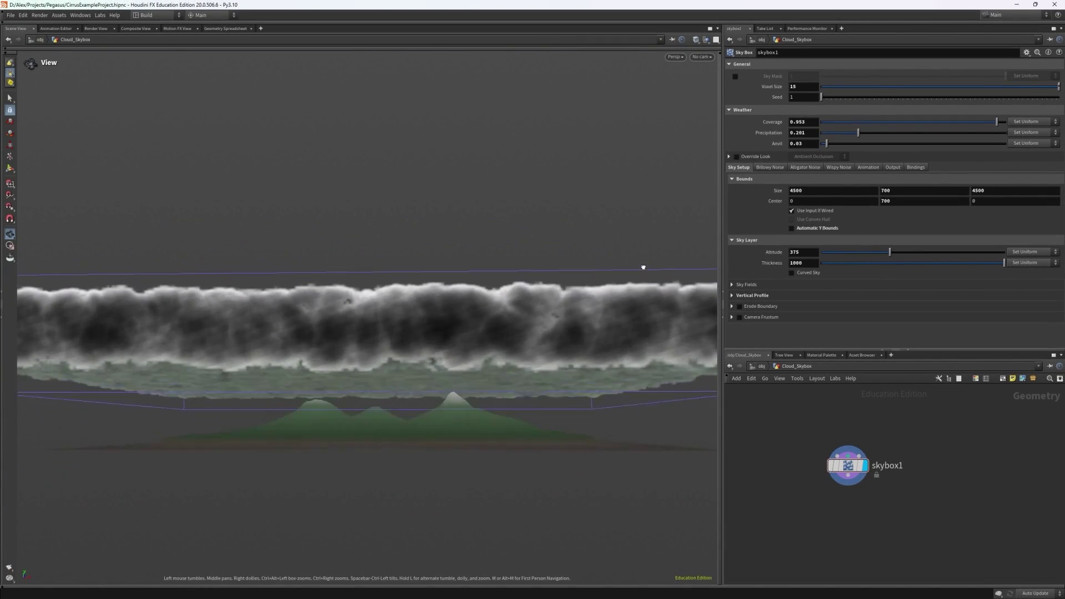
pyautogui.click(739, 306)
pyautogui.click(731, 306)
pyautogui.scroll(-2, 841, 311)
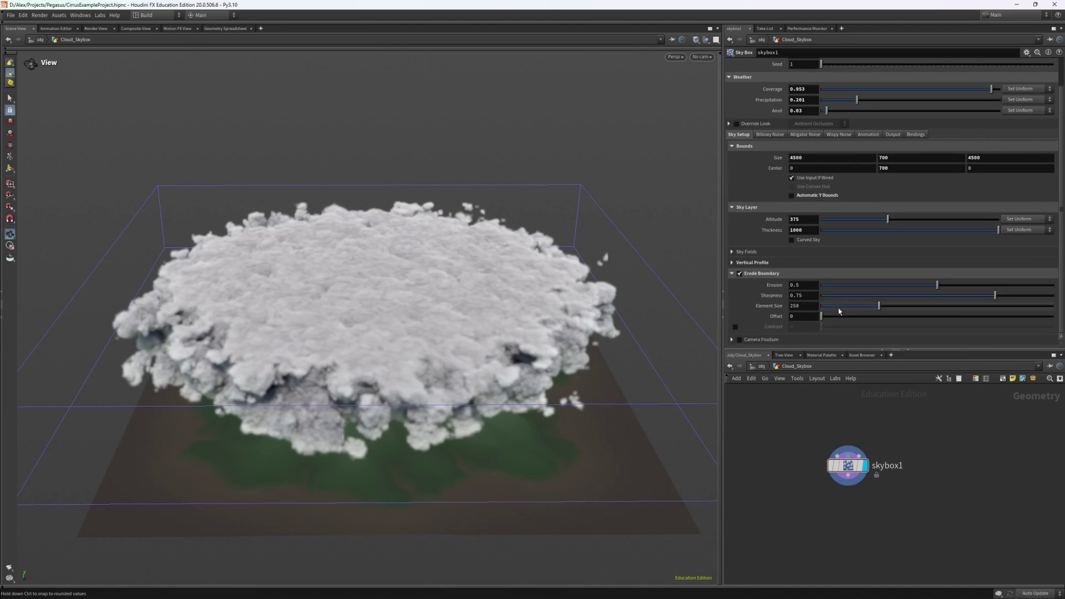
pyautogui.click(855, 295)
pyautogui.click(1010, 285)
pyautogui.click(840, 284)
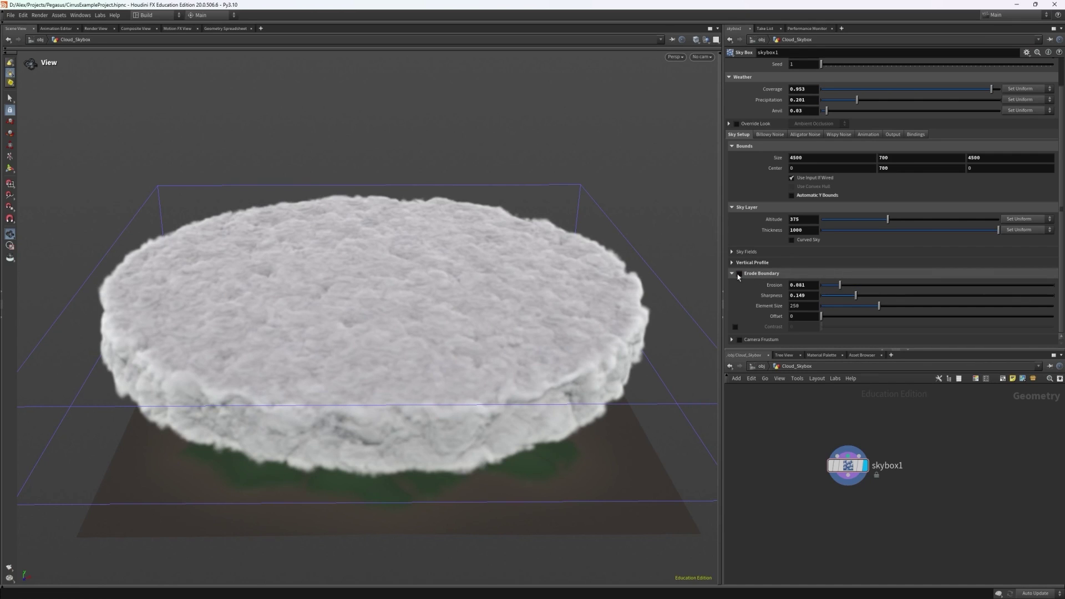
# Turn Erode Boundary back off and show the Billowy Noise settings
pyautogui.click(739, 274)
pyautogui.click(731, 274)
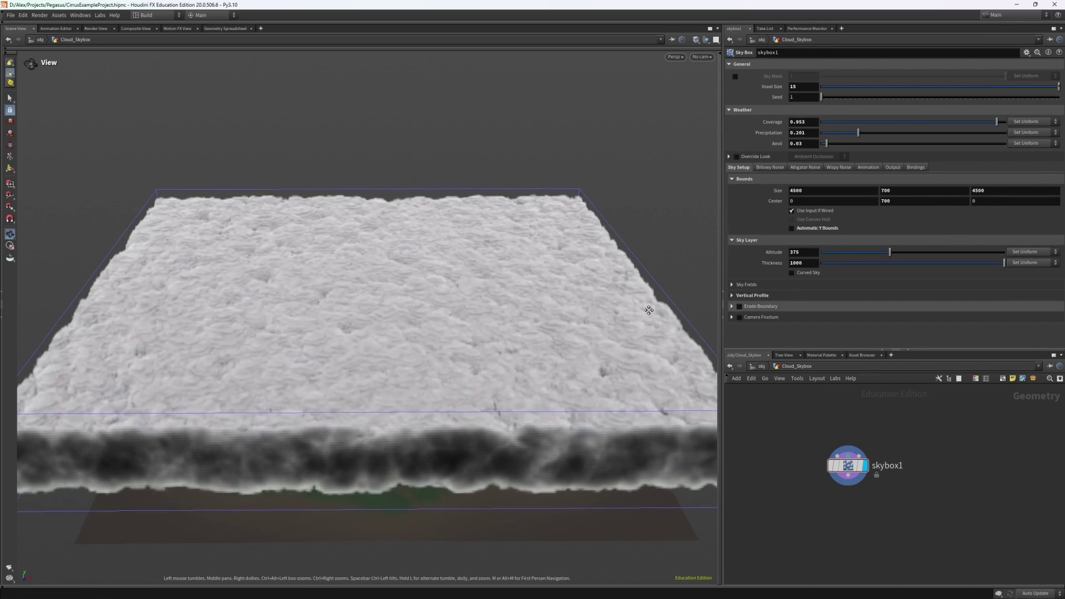
pyautogui.scroll(-2, 648, 311)
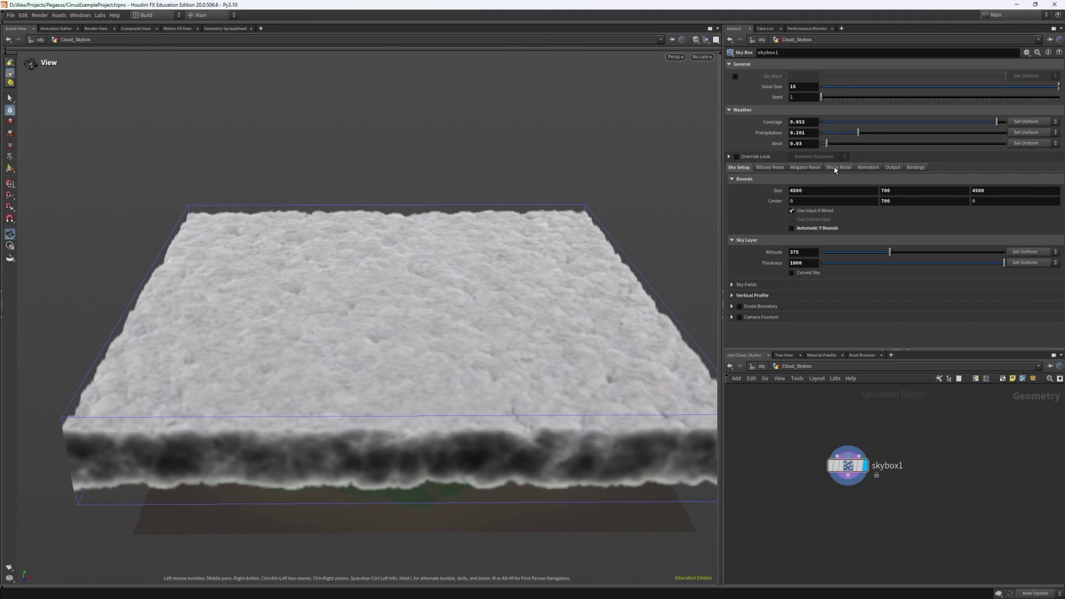
pyautogui.click(770, 167)
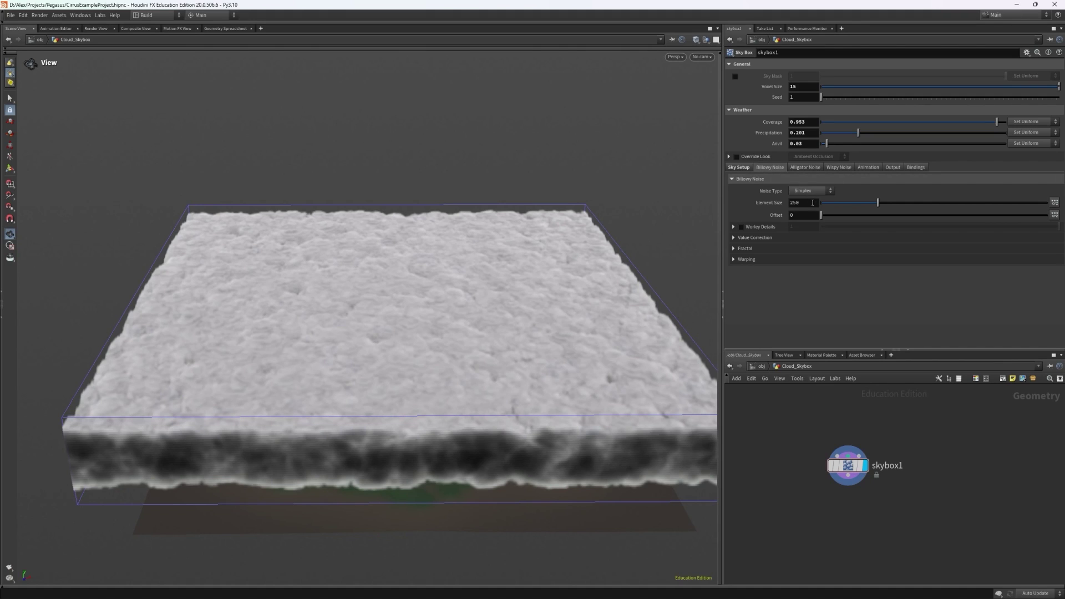
# Set the billowy noise element size to about 807 and its offset to 1.1
pyautogui.moveTo(809, 202); pyautogui.dragTo(768, 198)
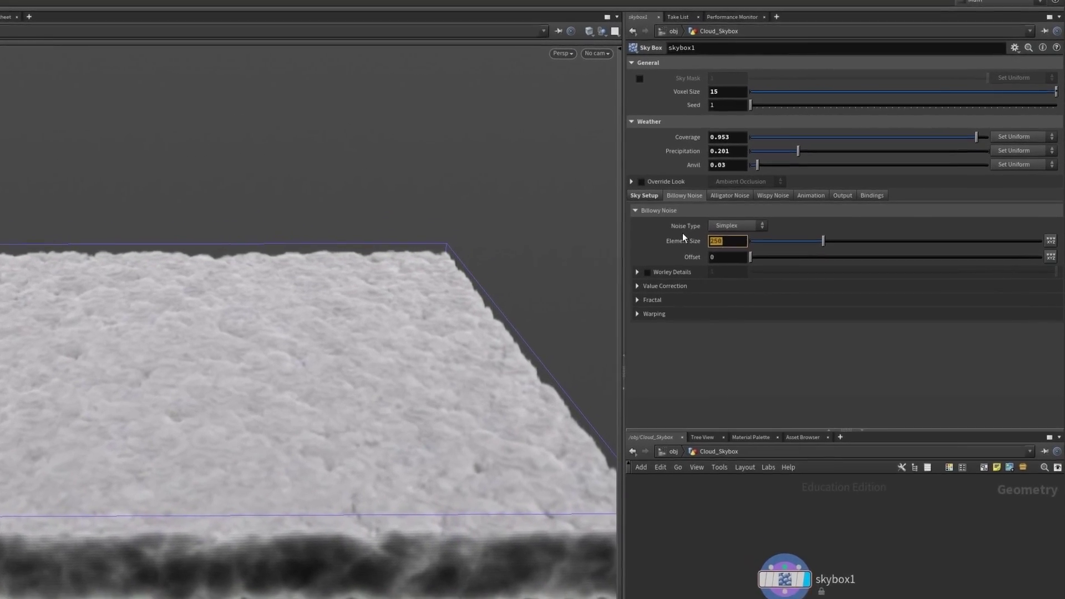
pyautogui.write('800')
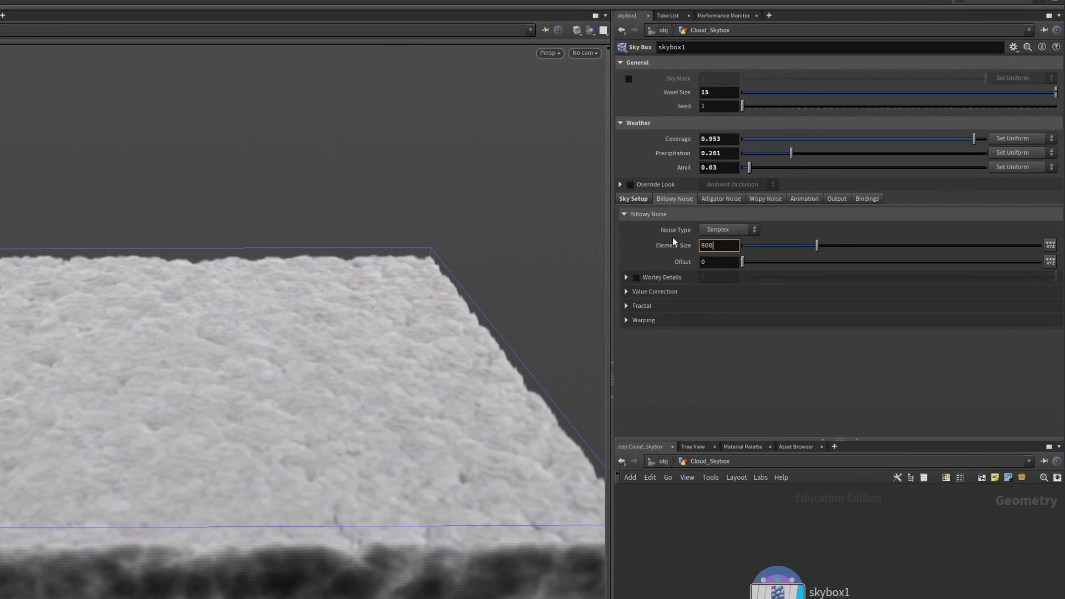
pyautogui.press('BackSpace')
pyautogui.write('6')
pyautogui.press('Return')
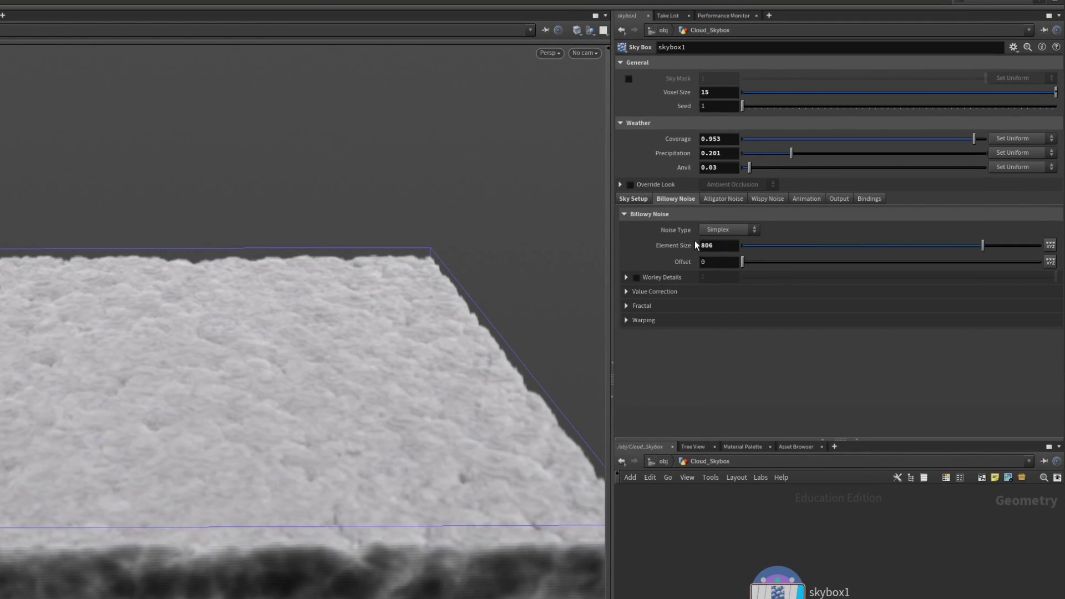
pyautogui.moveTo(717, 257); pyautogui.dragTo(683, 252)
pyautogui.write('1.1')
pyautogui.press('Return')
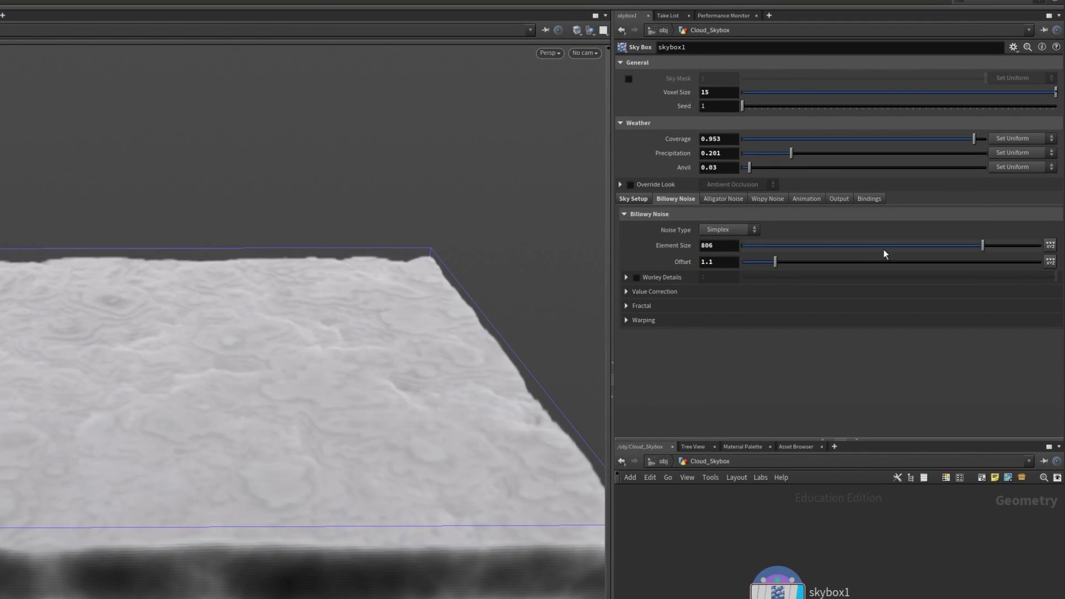
pyautogui.moveTo(982, 245); pyautogui.dragTo(983, 245)
# Enable warping droop at 6 with droop direction 1,1,0
pyautogui.click(624, 319)
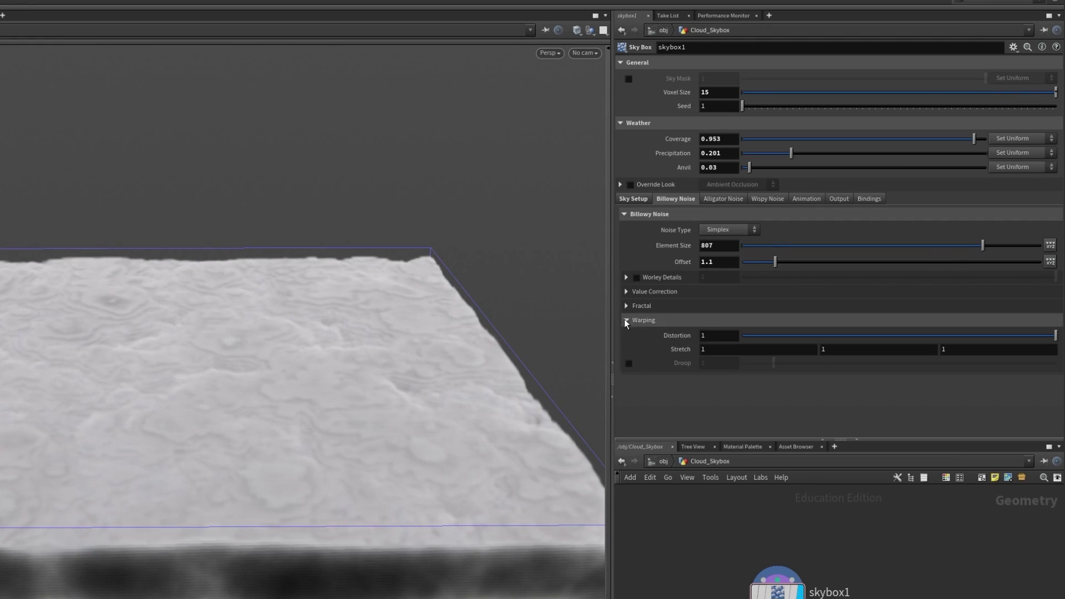
pyautogui.click(629, 364)
pyautogui.click(721, 363)
pyautogui.write('6')
pyautogui.press('Tab')
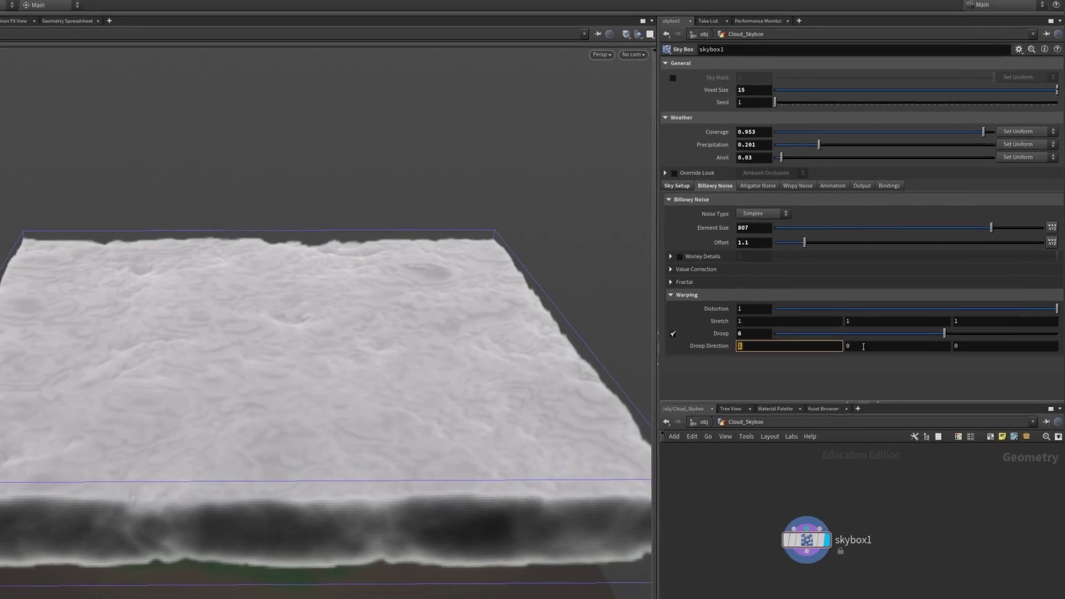
pyautogui.press('Tab')
pyautogui.write('1')
pyautogui.press('Return')
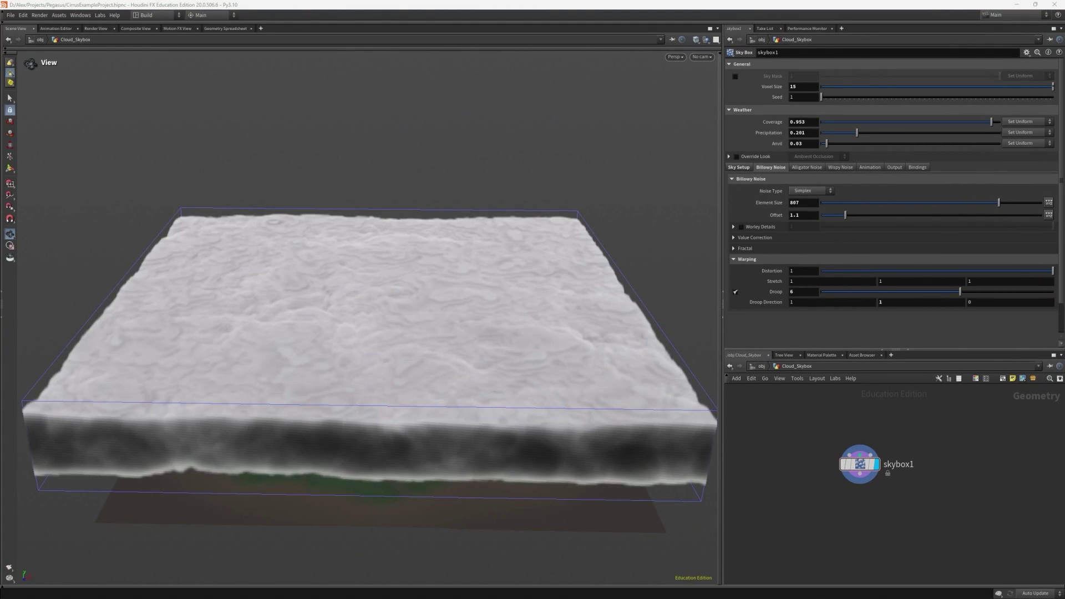
pyautogui.moveTo(485, 244); pyautogui.dragTo(525, 255)
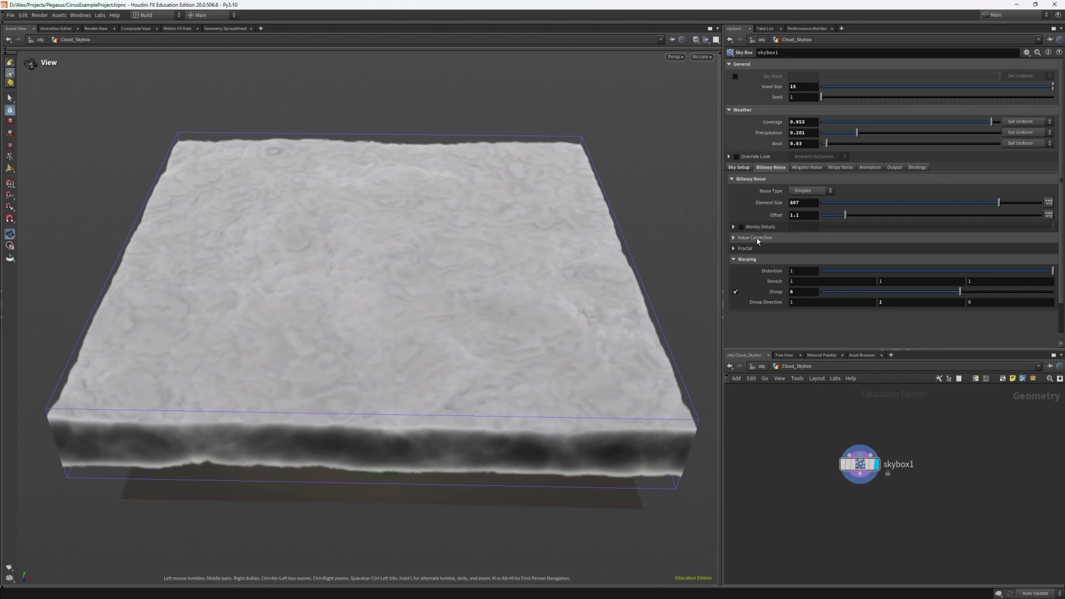
# Enable Alligator Noise and show its vertical profile mask ramp
pyautogui.click(807, 167)
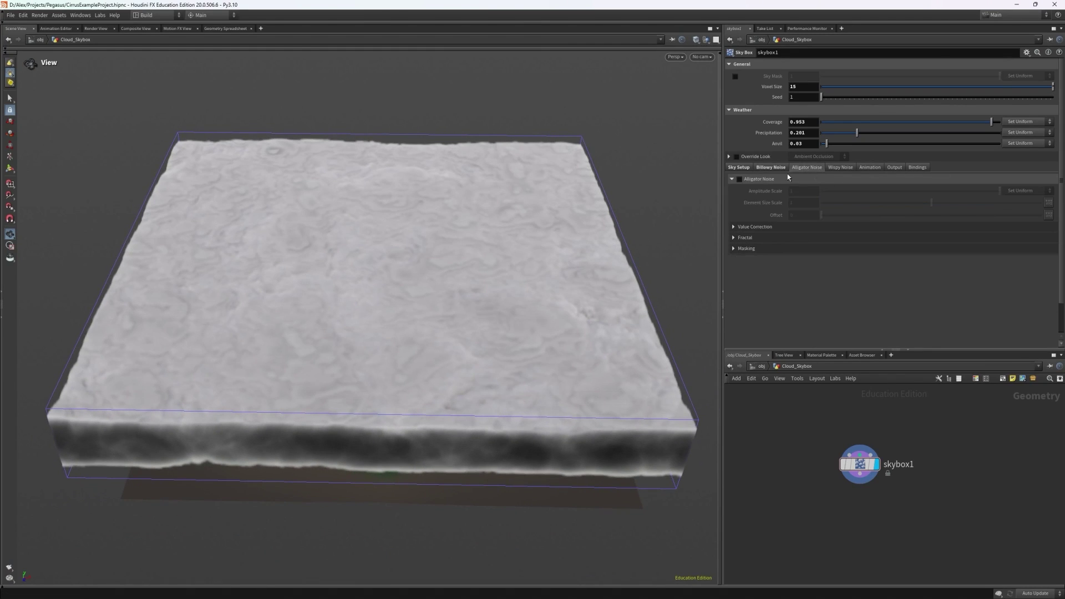
pyautogui.click(740, 179)
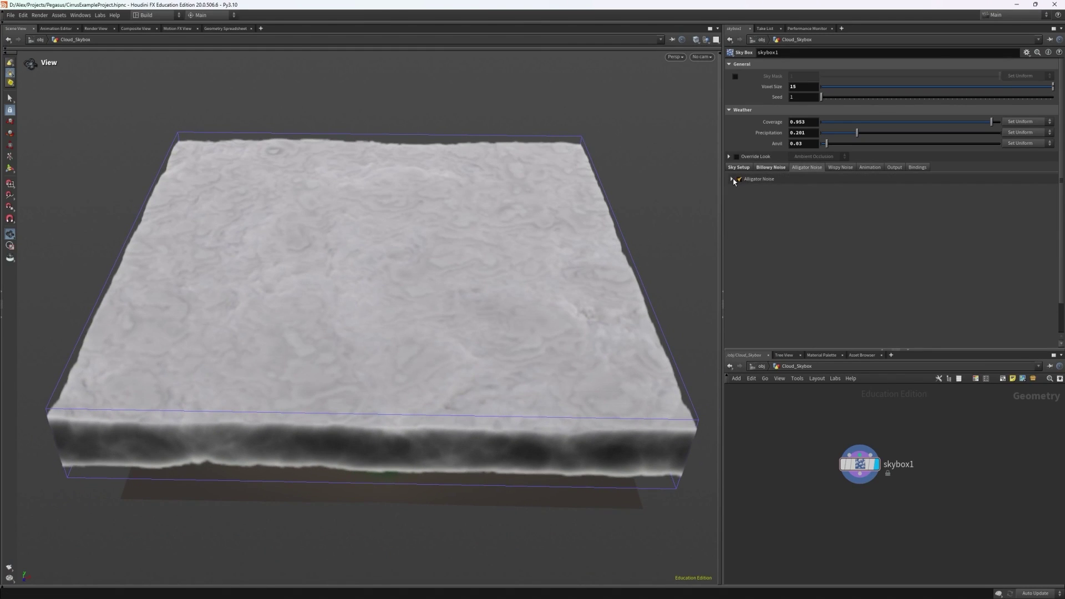
pyautogui.click(733, 180)
pyautogui.moveTo(616, 244)
pyautogui.mouseDown()
pyautogui.moveTo(625, 331)
pyautogui.moveTo(625, 246)
pyautogui.mouseUp()
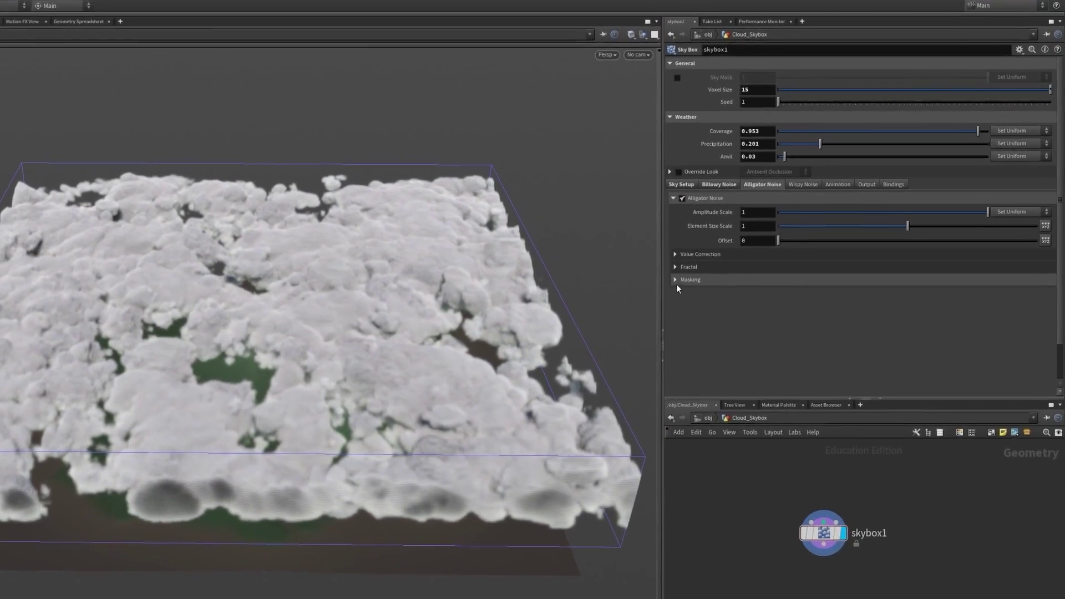
pyautogui.click(733, 248)
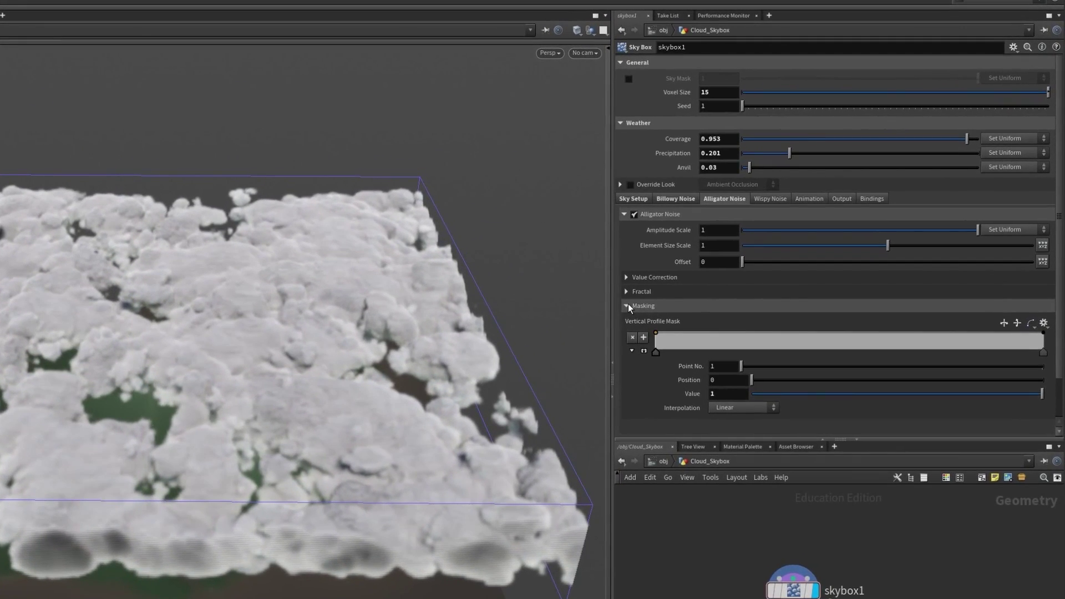
pyautogui.scroll(-1, 646, 324)
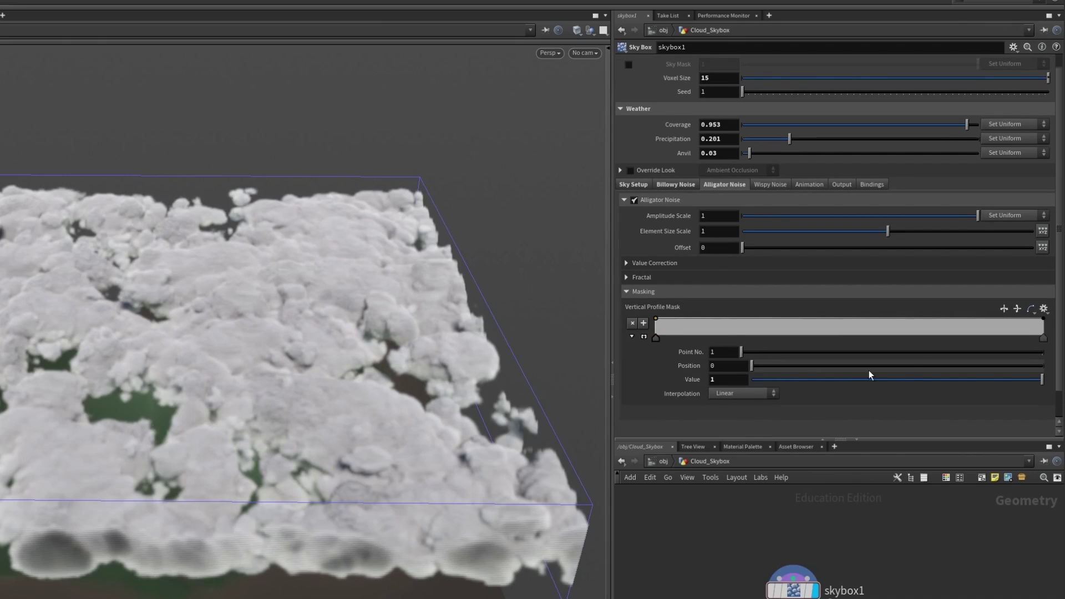
# Set the mask ramp point to value 0.70 at position 0.62
pyautogui.click(911, 366)
pyautogui.click(916, 379)
pyautogui.click(941, 380)
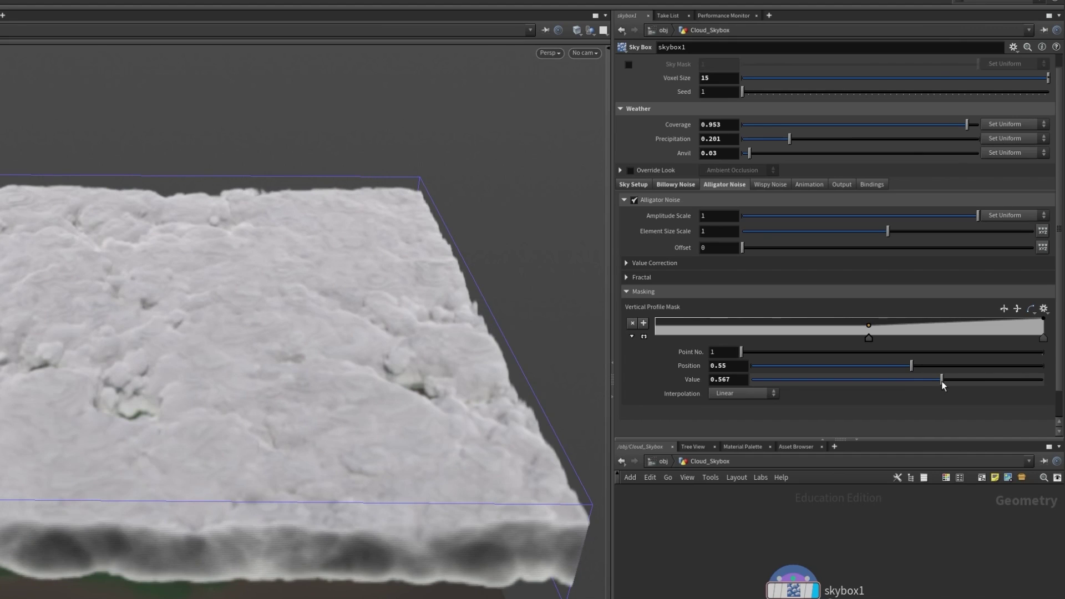
pyautogui.moveTo(731, 380); pyautogui.dragTo(719, 379)
pyautogui.write('705')
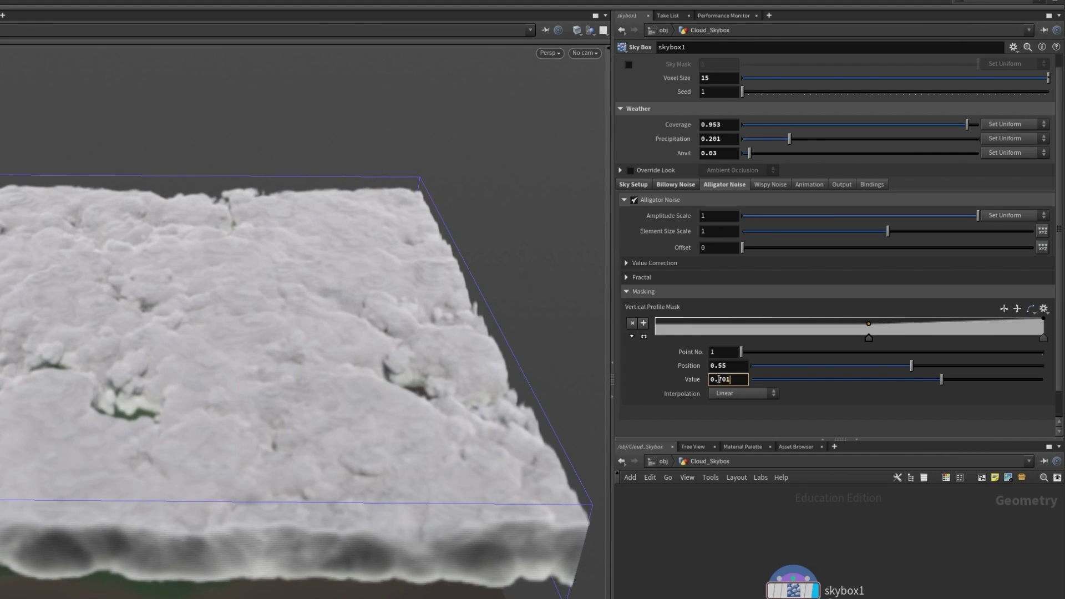
pyautogui.press('BackSpace')
pyautogui.press('Return')
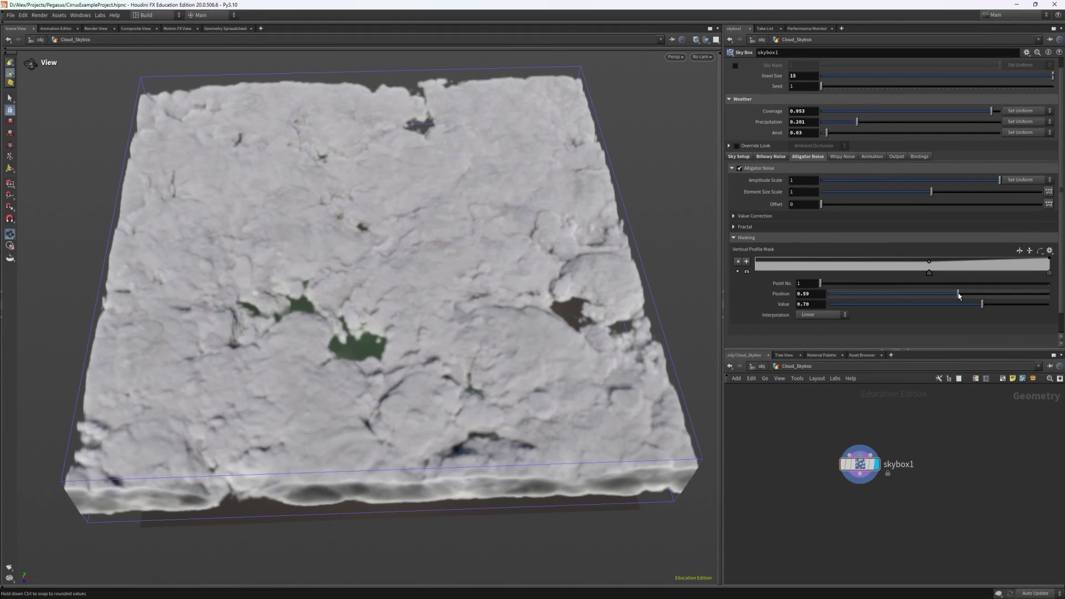
pyautogui.moveTo(957, 293); pyautogui.dragTo(964, 293)
# Lower the alligator noise contrast to 0.849 under Value Correction
pyautogui.moveTo(632, 355)
pyautogui.mouseDown()
pyautogui.moveTo(636, 407)
pyautogui.moveTo(638, 365)
pyautogui.mouseUp()
pyautogui.click(733, 216)
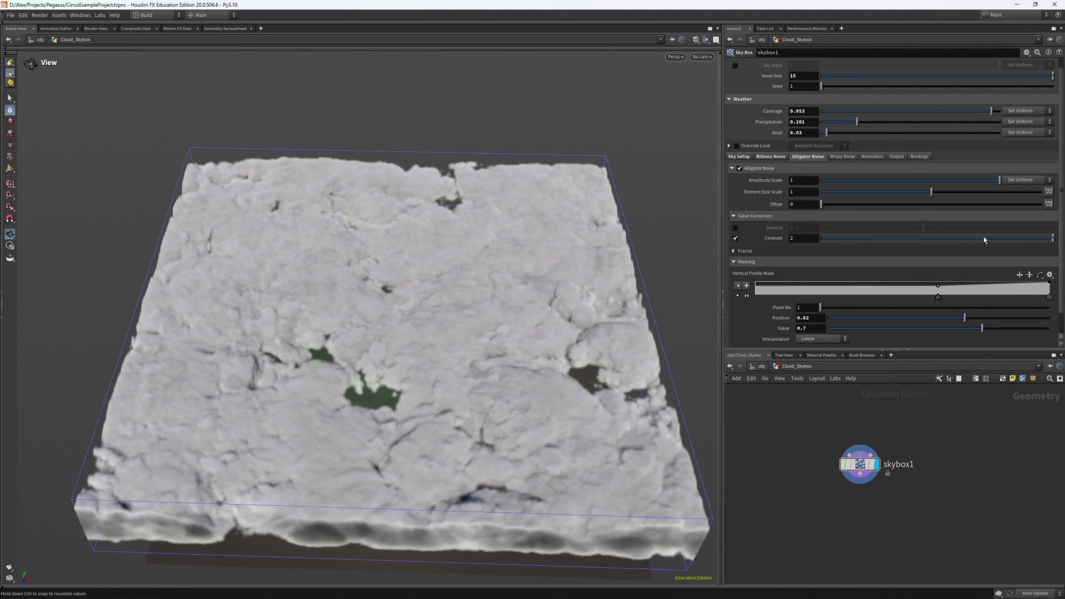
pyautogui.moveTo(991, 239); pyautogui.dragTo(1018, 238)
pyautogui.moveTo(643, 402); pyautogui.dragTo(559, 373)
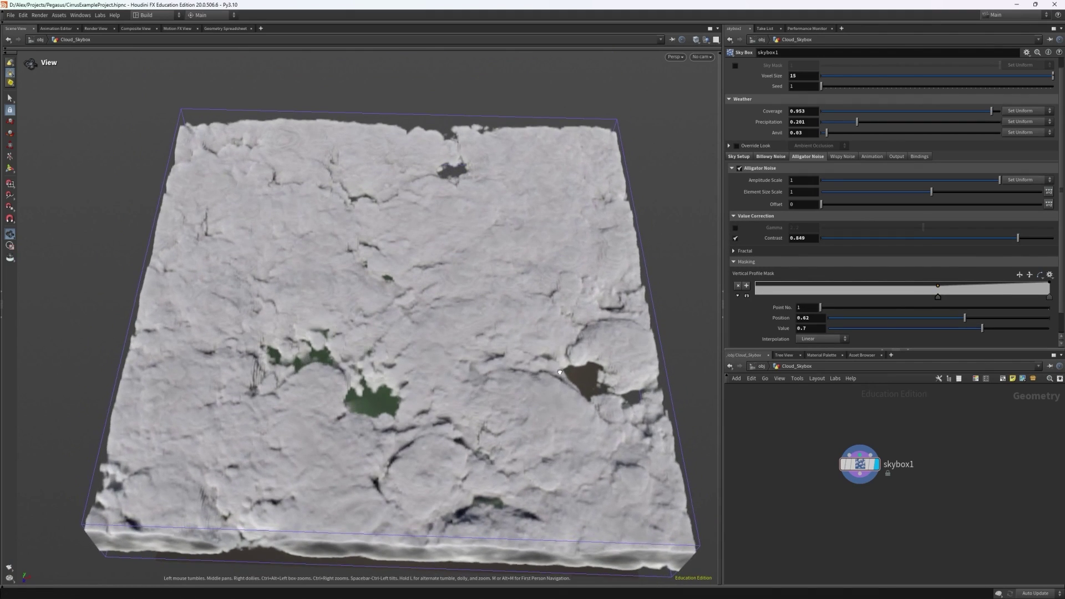
# Change the skybox1 voxel size from 15 to 5 and orbit to inspect the denser clouds
pyautogui.click(843, 156)
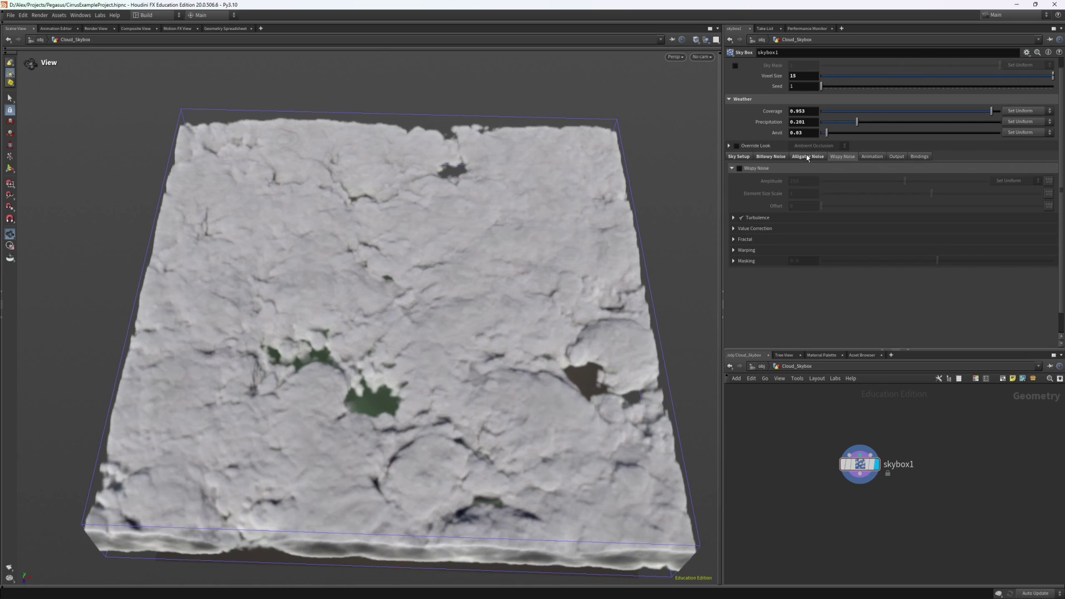
pyautogui.doubleClick(798, 75)
pyautogui.write('5')
pyautogui.press('Return')
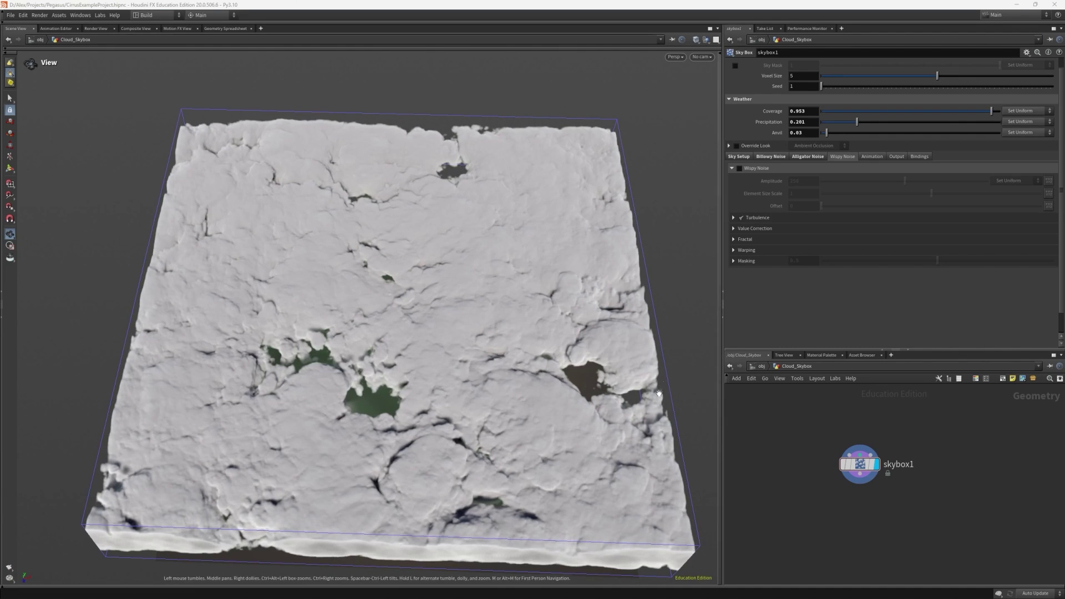
pyautogui.moveTo(582, 388); pyautogui.dragTo(403, 438)
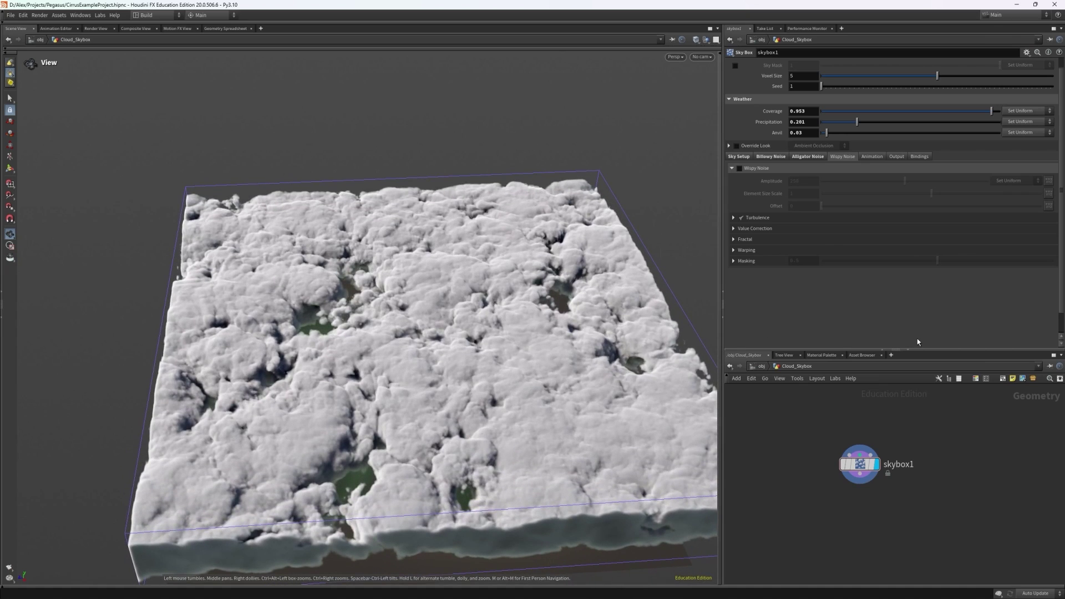
# Restore the Sky Box voxel size to 15
pyautogui.click(880, 157)
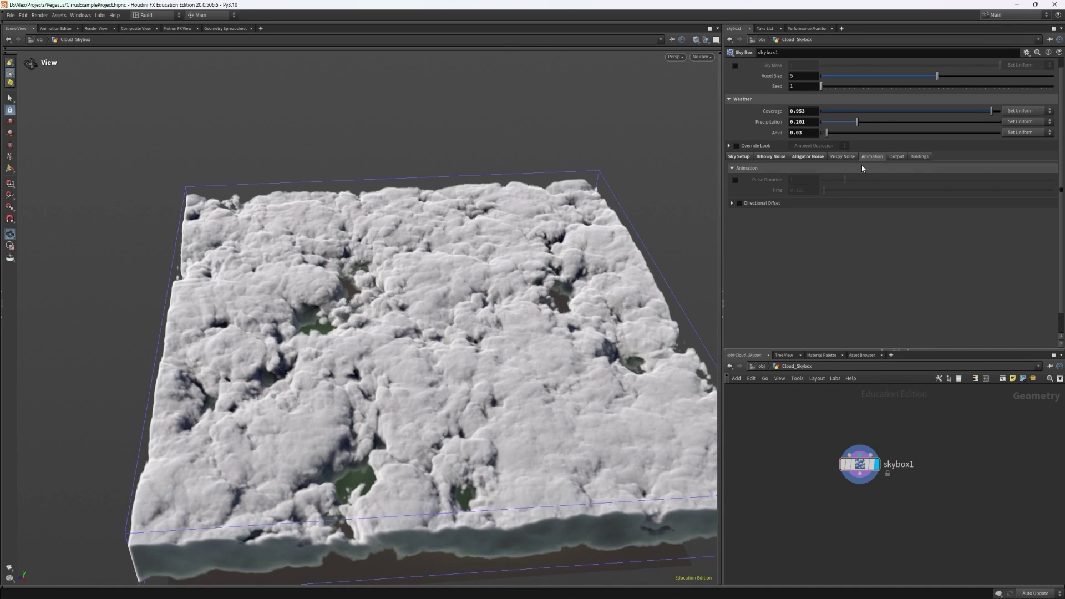
pyautogui.write('15')
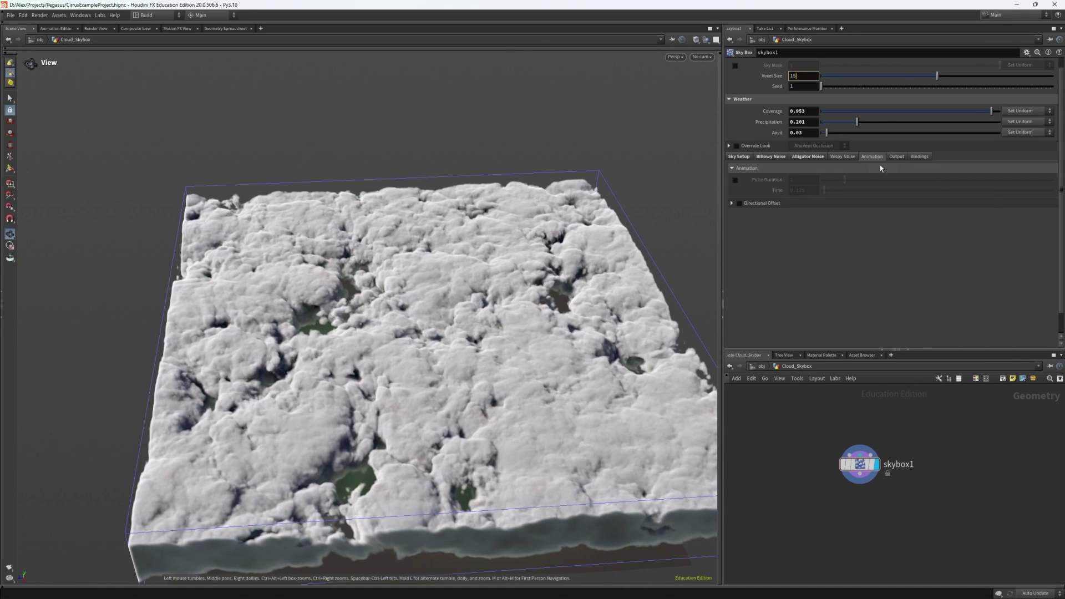
pyautogui.press('Return')
# Enable Maximum Density, drop Billowy Scale to 0.007, and turn on Normalize Density
pyautogui.click(896, 157)
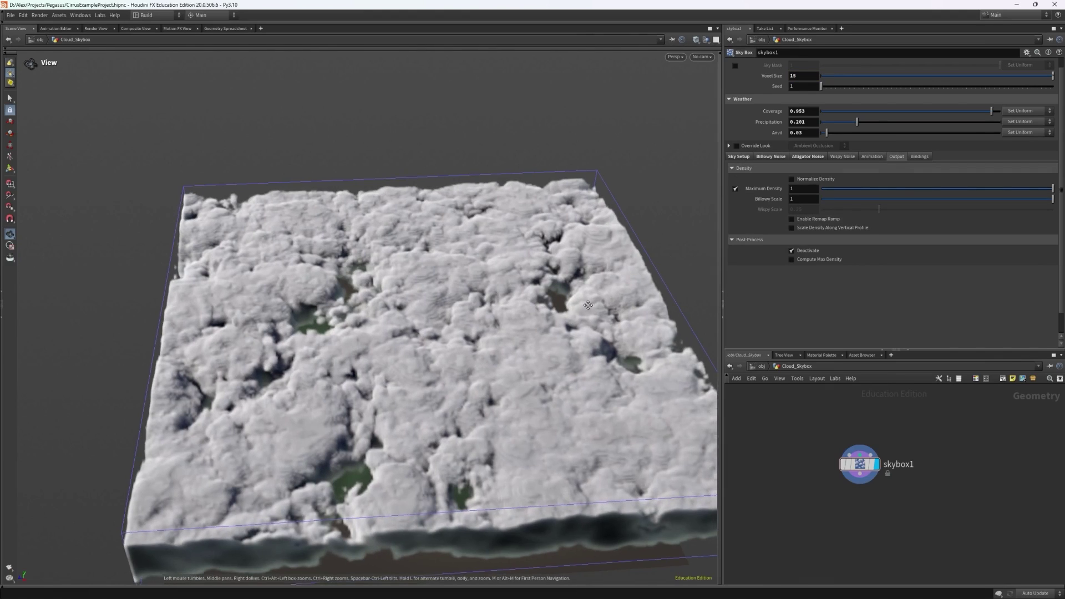
pyautogui.scroll(2, 630, 280)
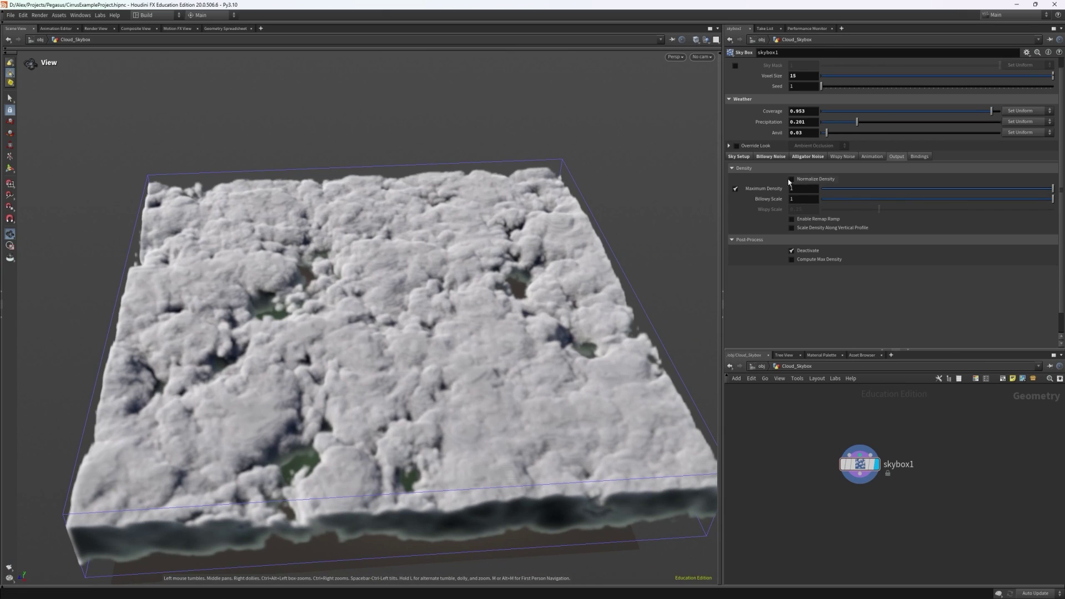
pyautogui.click(735, 189)
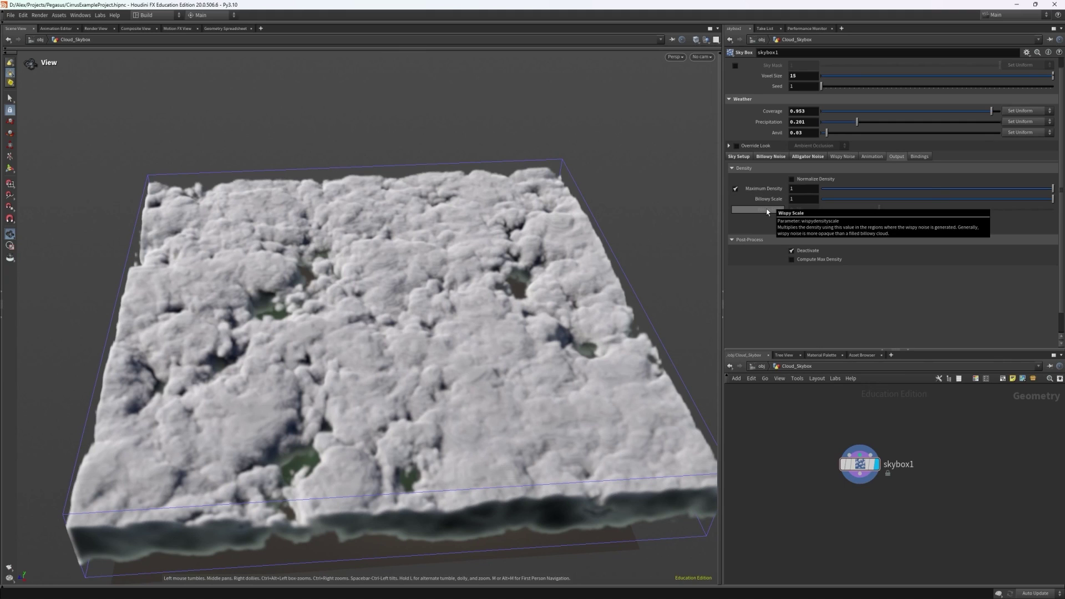
pyautogui.click(1000, 199)
pyautogui.click(859, 199)
pyautogui.click(1048, 199)
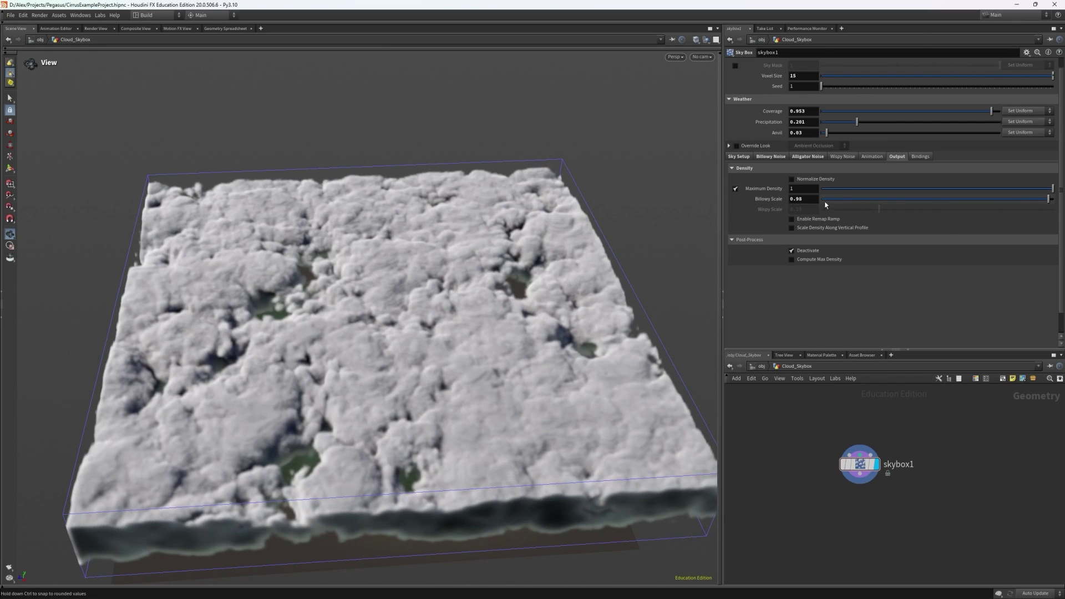
pyautogui.click(824, 201)
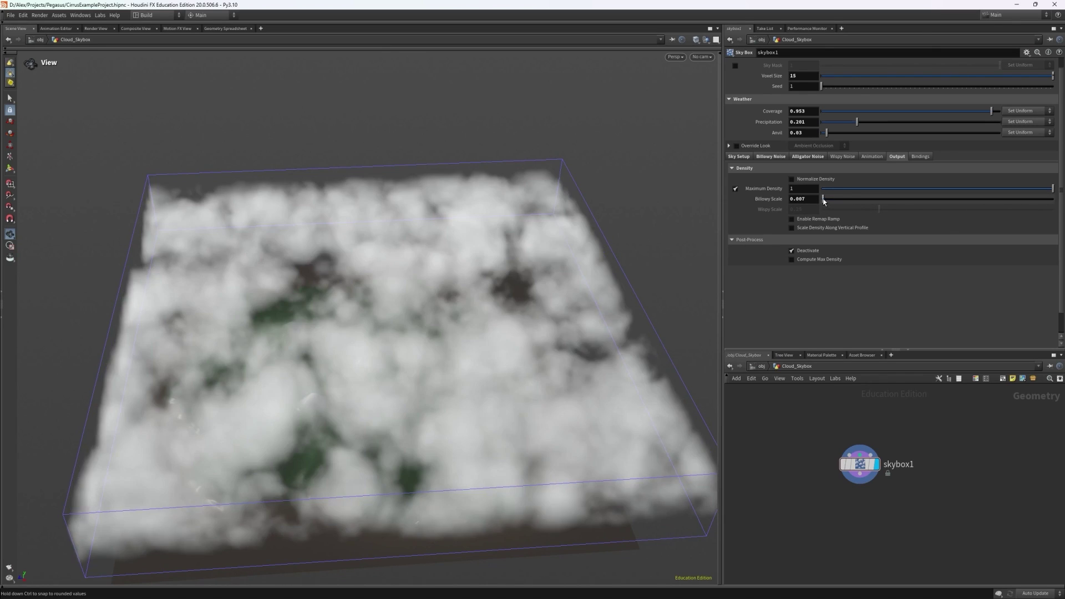
pyautogui.click(792, 179)
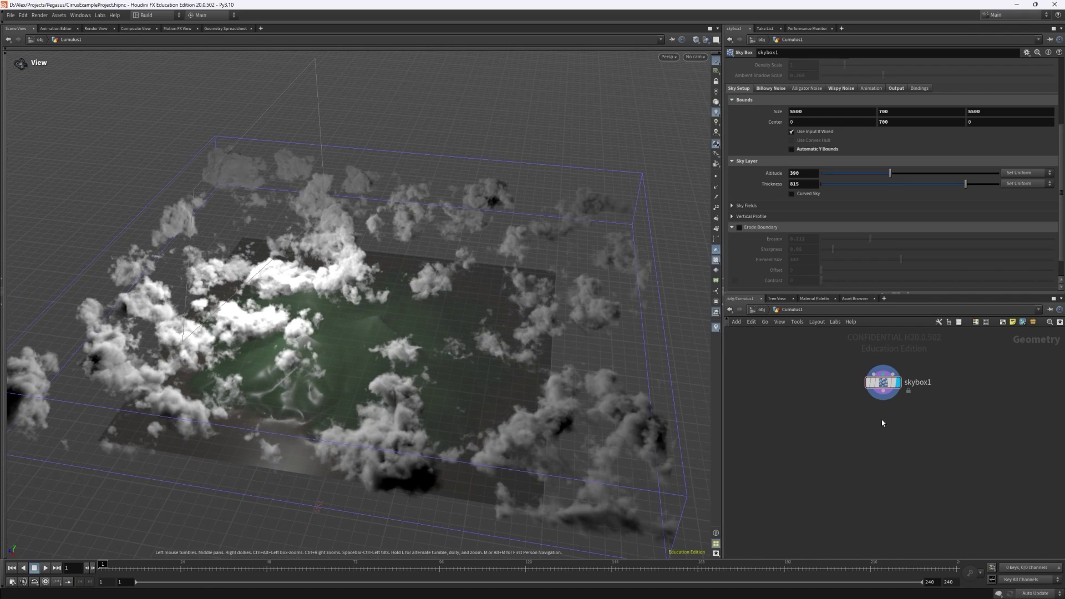
# Add a Convert VDB node (convertvdb2) wired under skybox1
pyautogui.press('Tab')
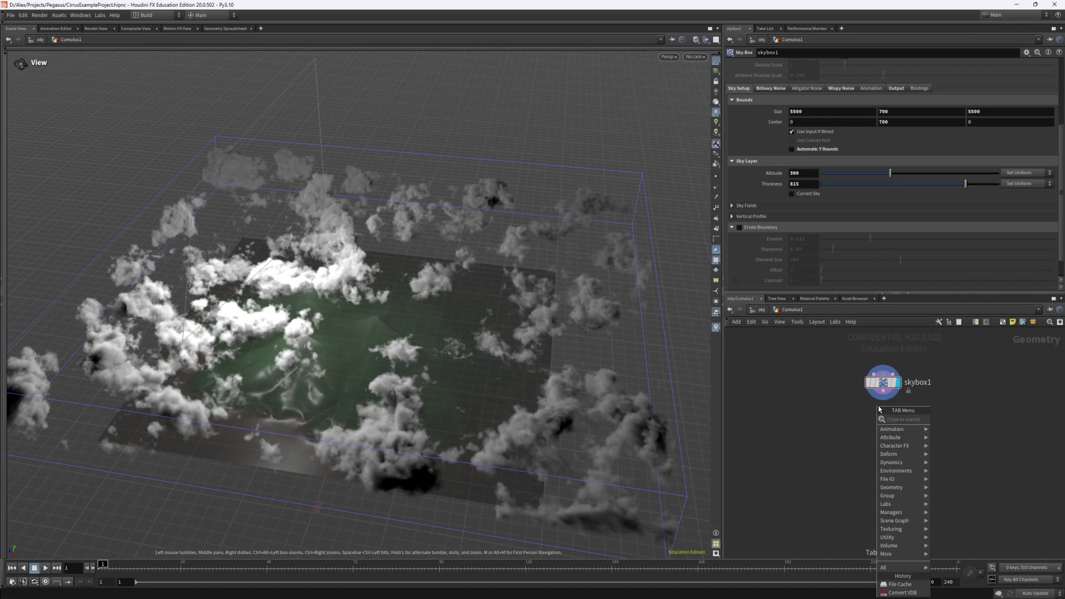
pyautogui.press('Escape')
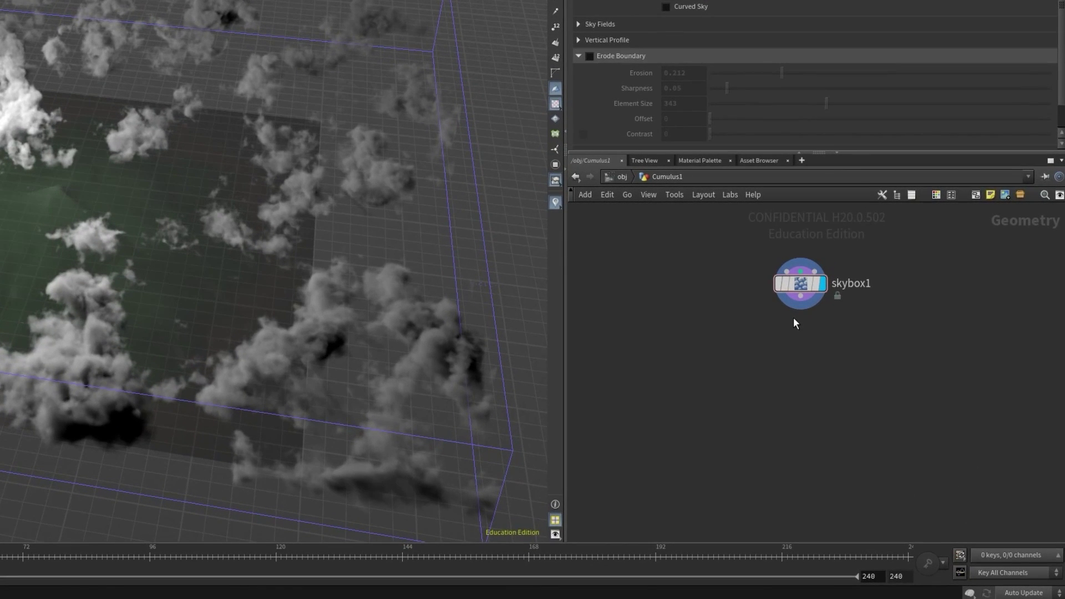
pyautogui.press('Tab')
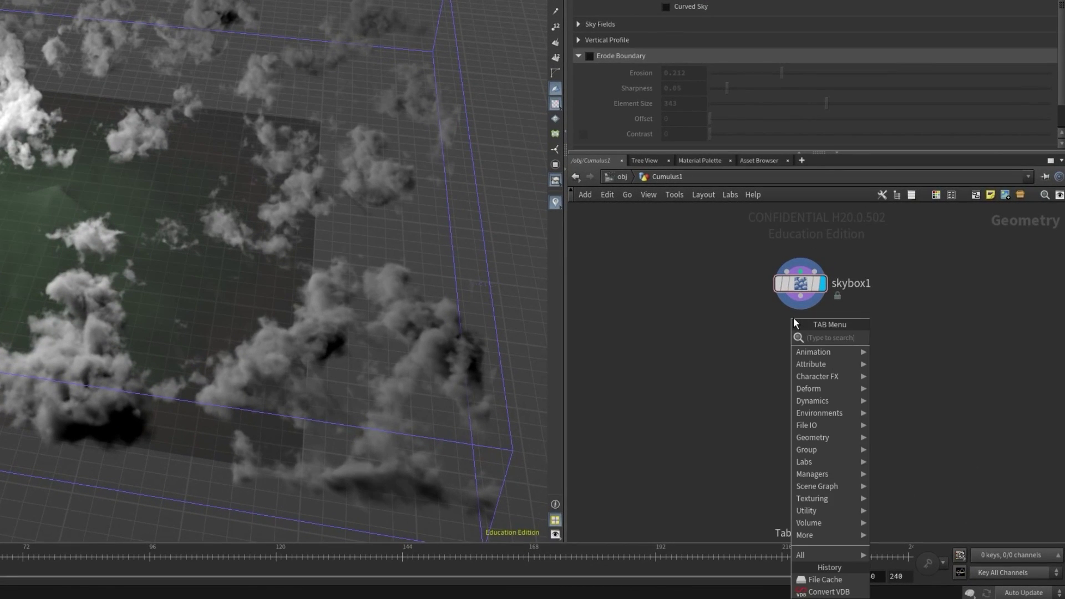
pyautogui.write('convert')
pyautogui.click(904, 386)
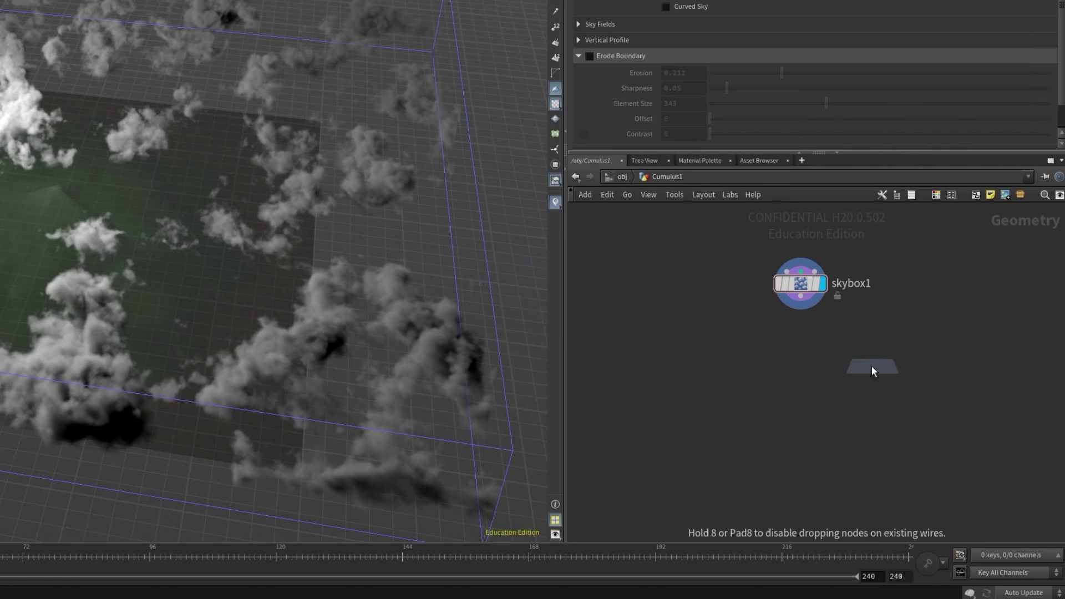
pyautogui.click(800, 359)
pyautogui.moveTo(801, 358); pyautogui.dragTo(809, 327)
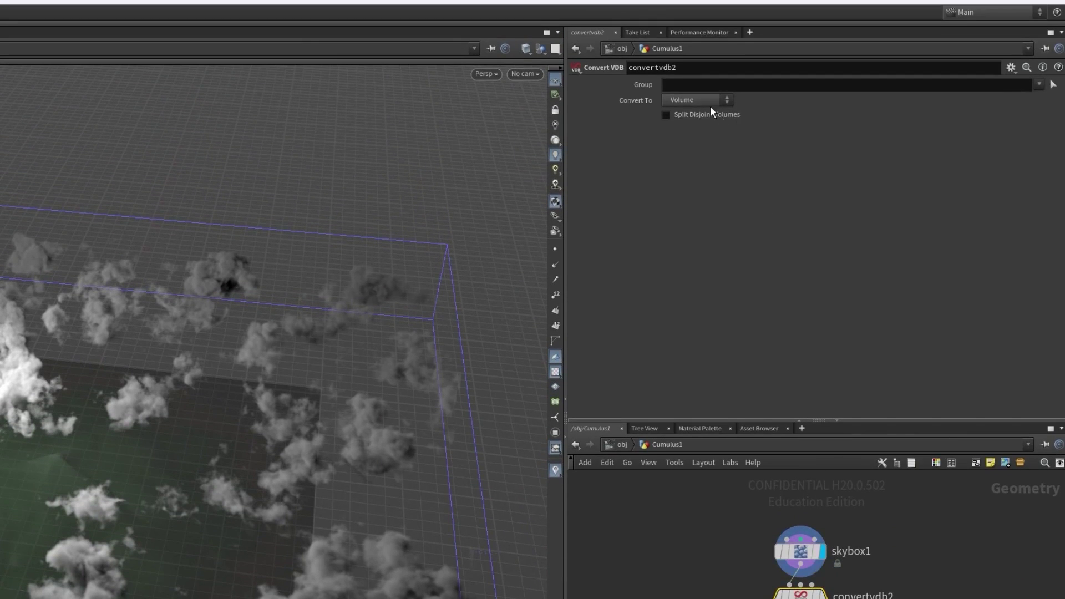
# Convert to VDB with Float type and 32-bit precision, and disable Prune Tolerance
pyautogui.click(699, 100)
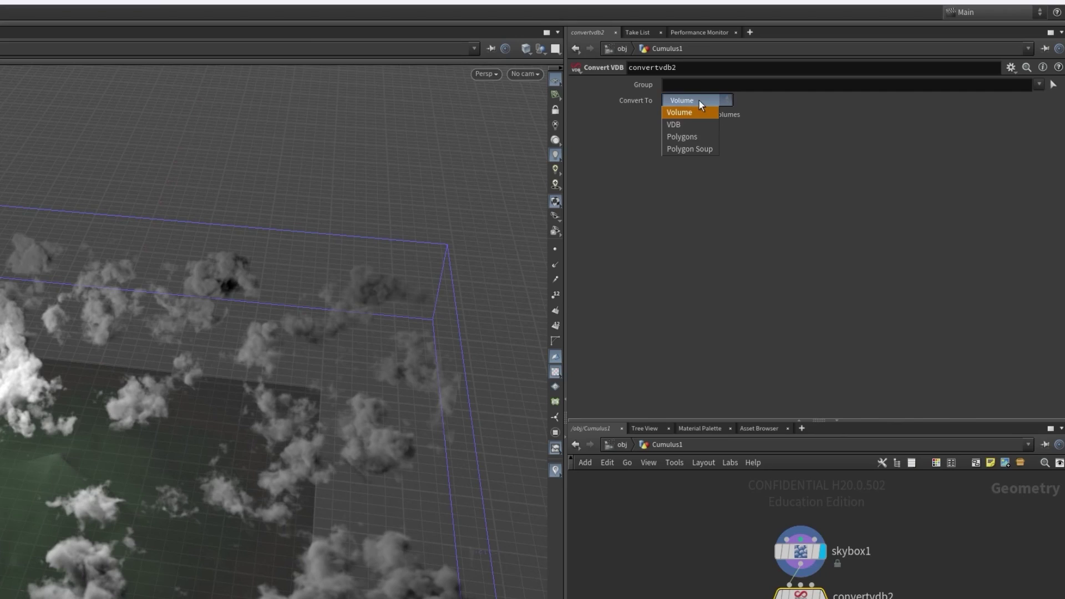
pyautogui.click(700, 123)
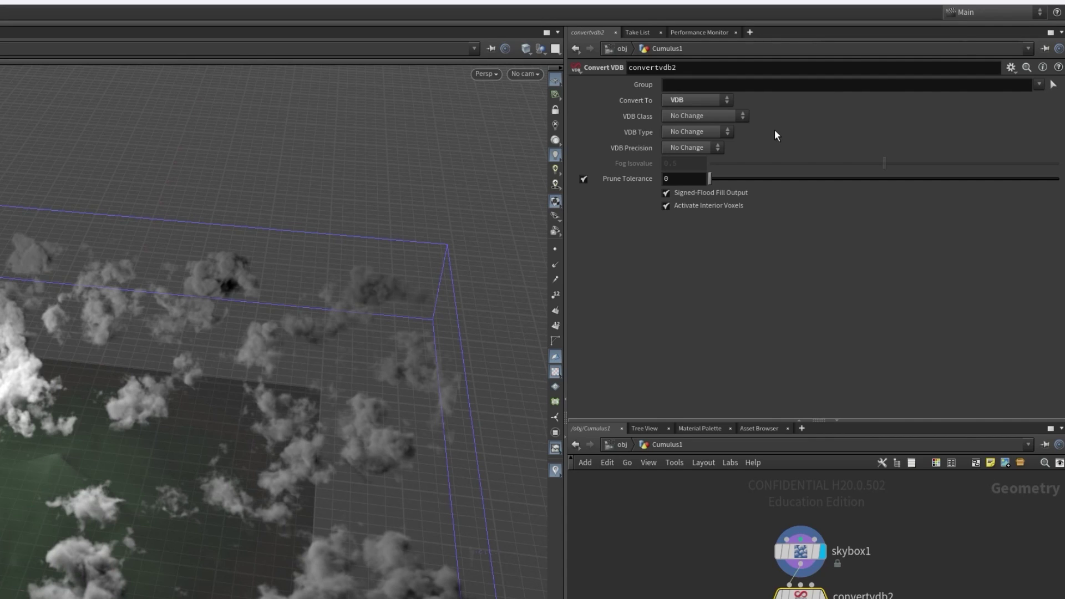
pyautogui.click(725, 131)
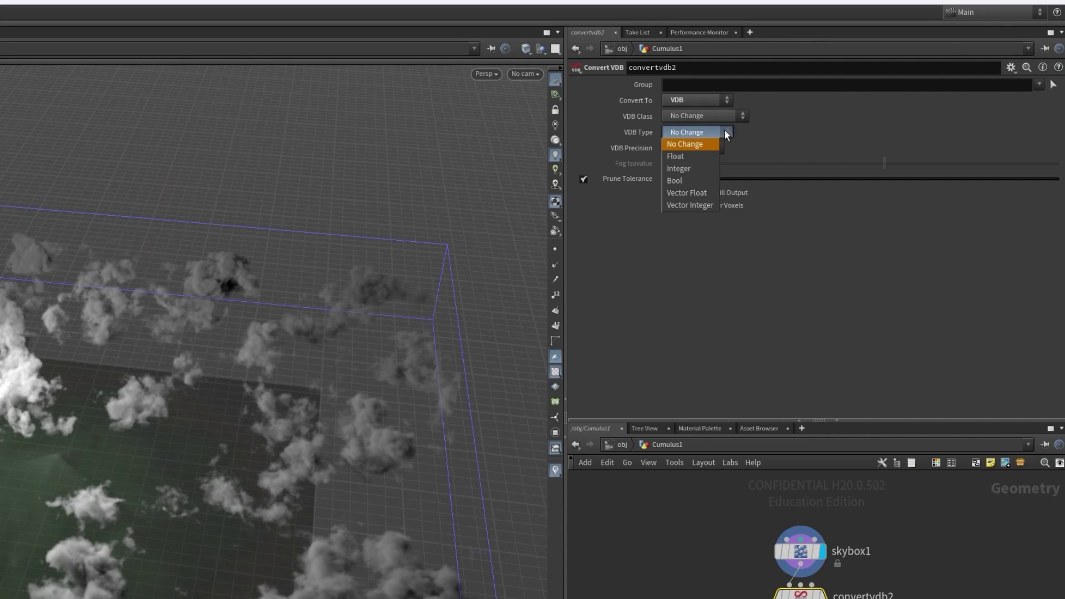
pyautogui.click(701, 157)
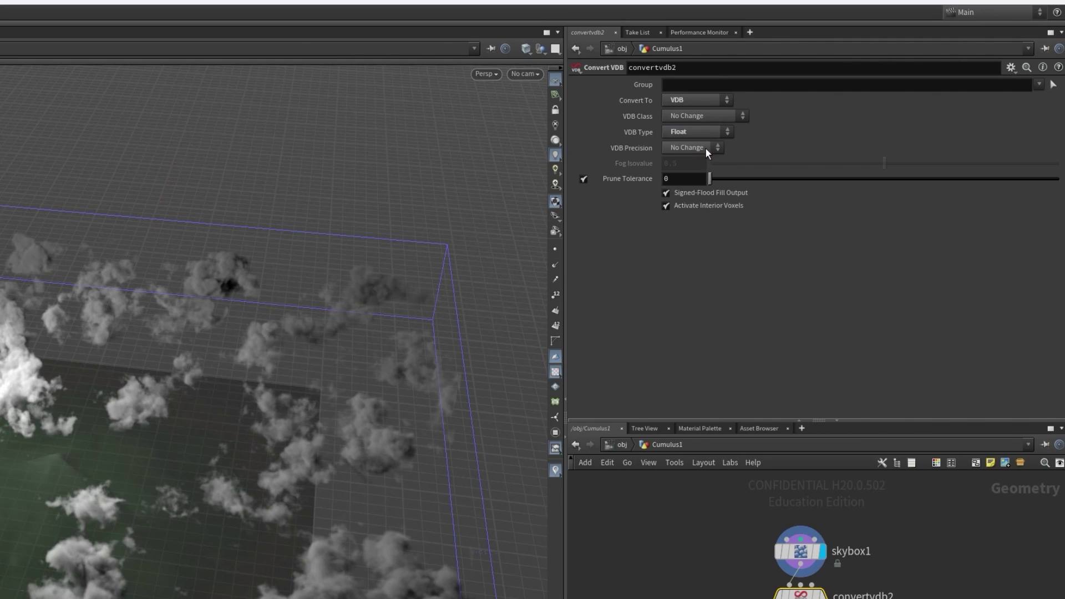
pyautogui.click(704, 148)
pyautogui.click(697, 172)
pyautogui.click(584, 178)
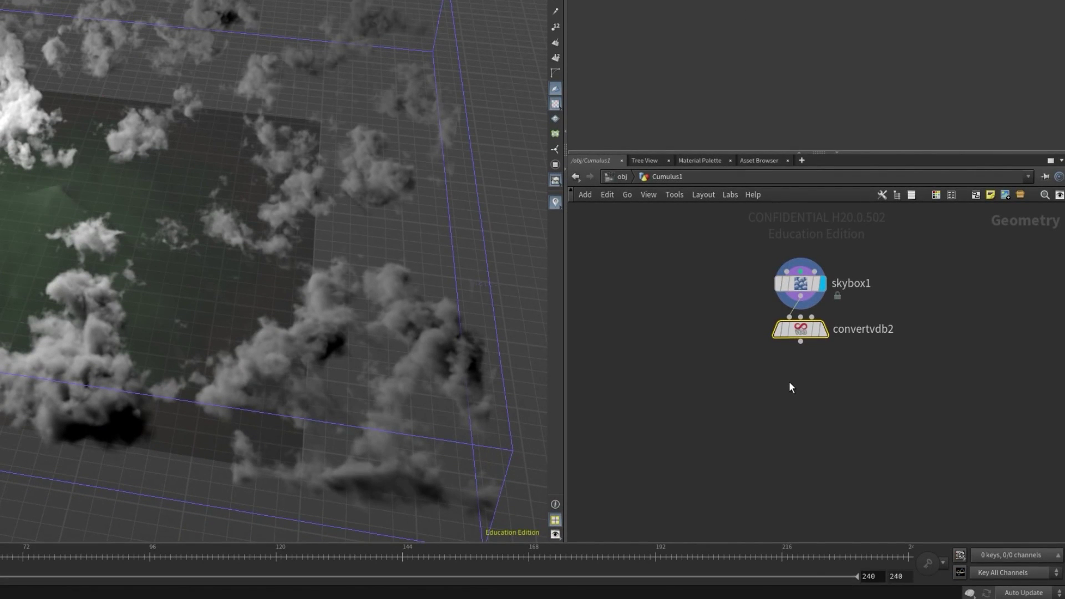
# Add a File Cache node (filecache2) wired under convertvdb2
pyautogui.press('Tab')
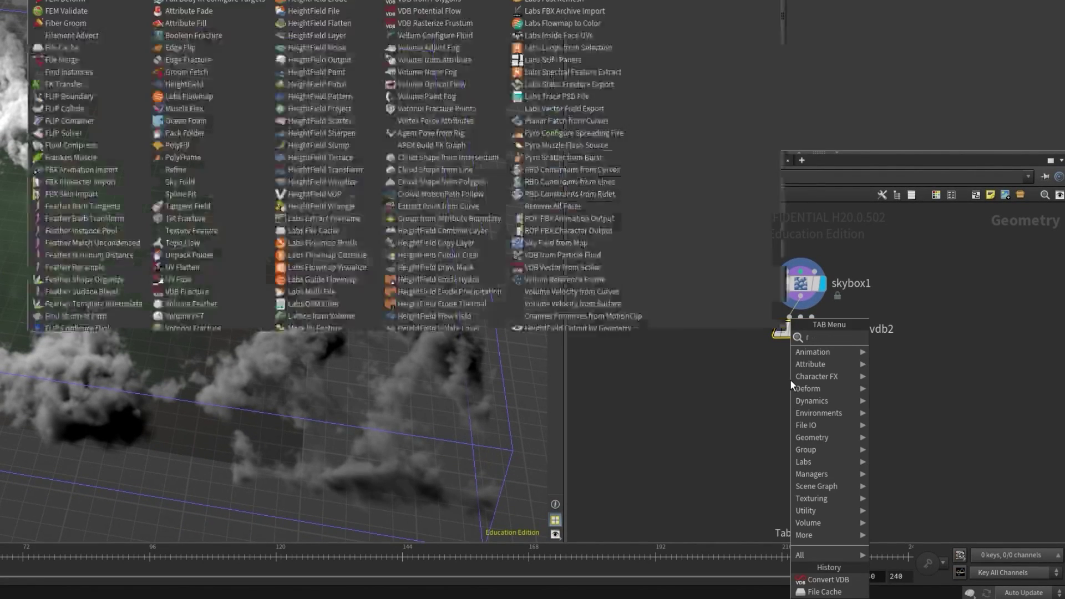
pyautogui.write('file cache')
pyautogui.press('Return')
pyautogui.click(786, 377)
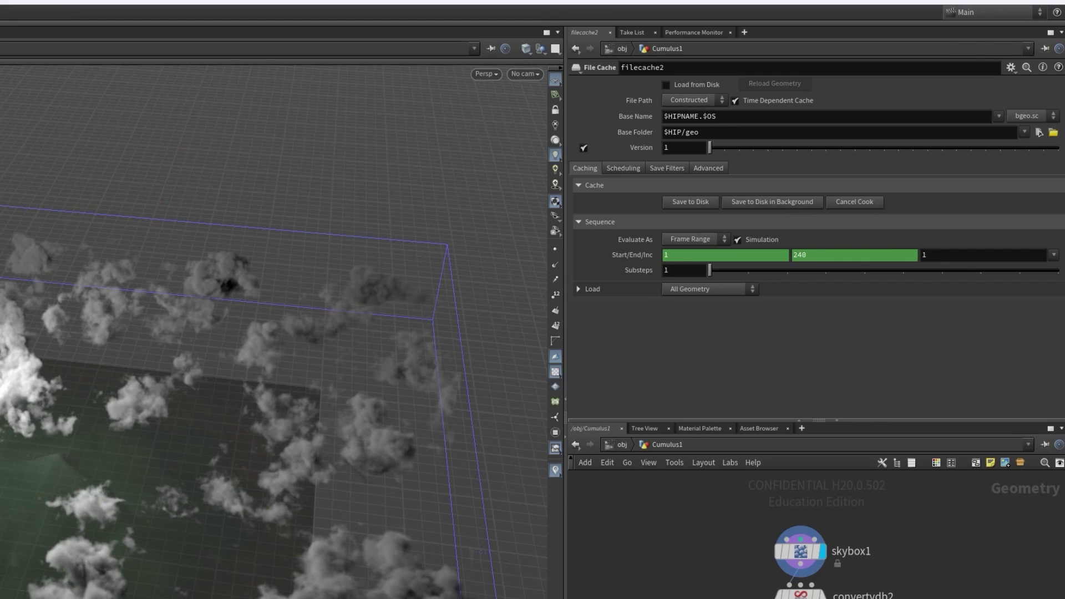
# Enable Load from Disk, cache a Single Frame, set base name Skybox and choose vdb format
pyautogui.click(665, 85)
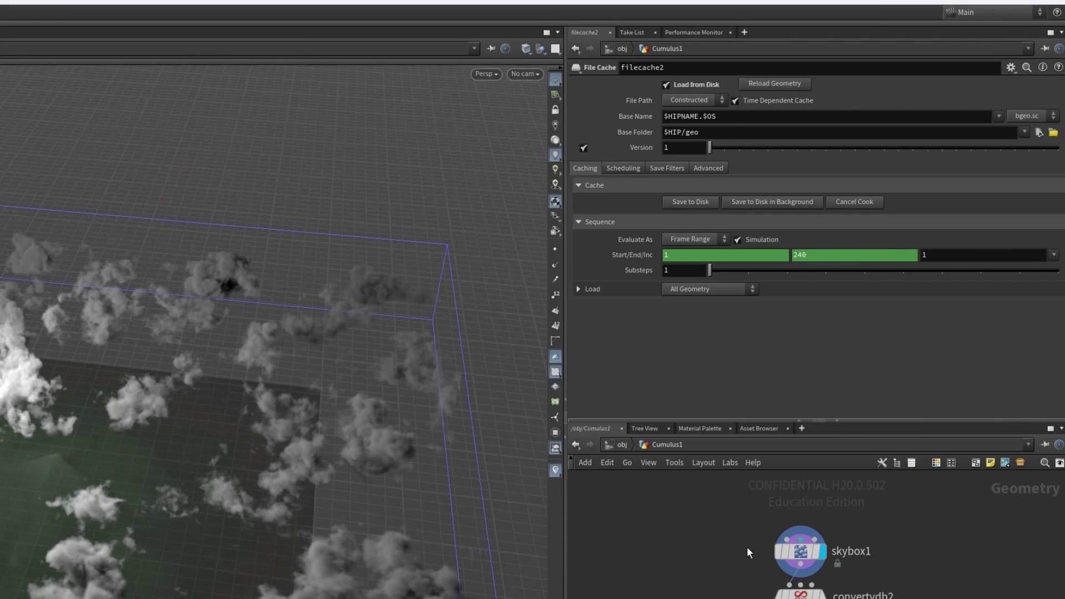
pyautogui.moveTo(822, 551)
pyautogui.click(683, 237)
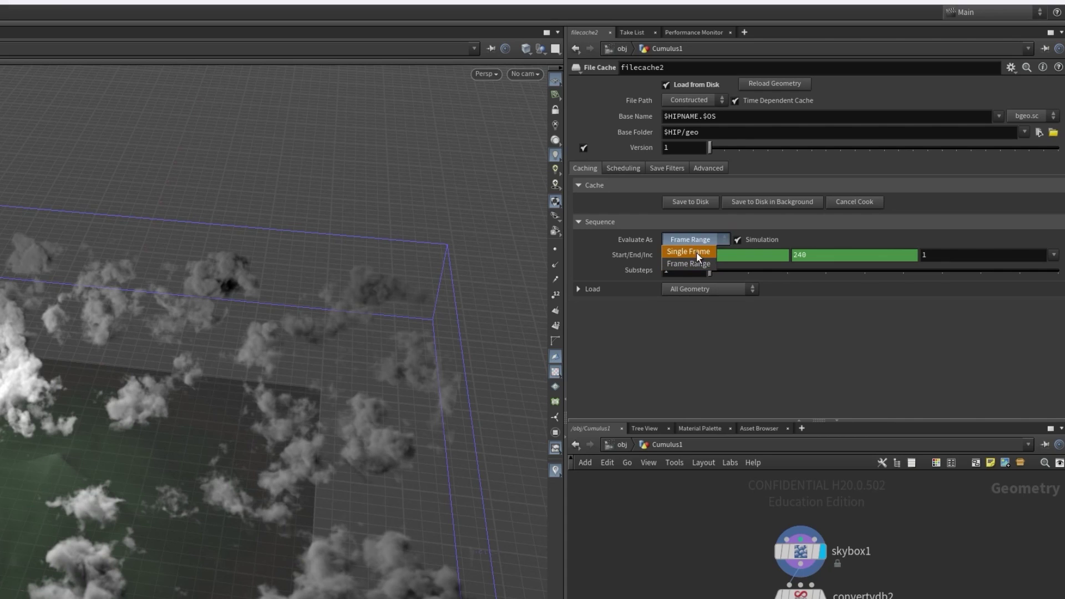
pyautogui.click(696, 252)
pyautogui.tripleClick(826, 116)
pyautogui.write('Skybox')
pyautogui.click(1037, 115)
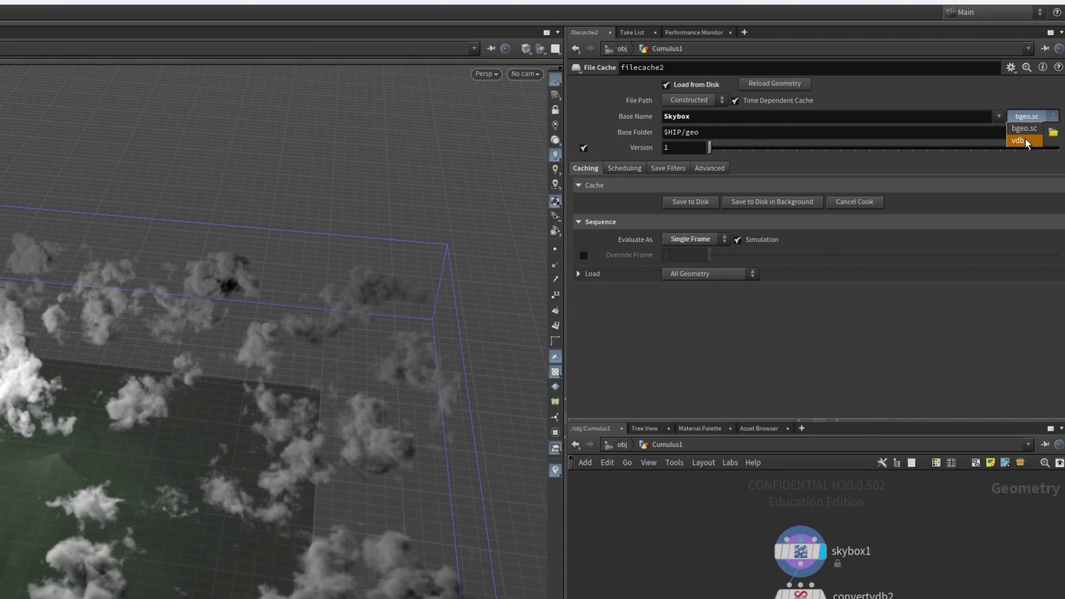